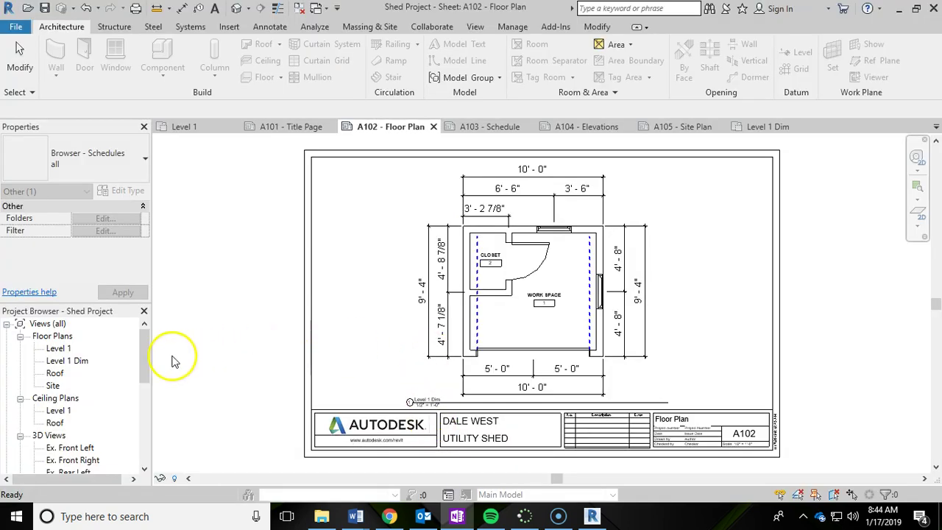
Step: Create a new schedule with the Doors category, named Door Schedule, from Schedules/Quantities
left_click_drag(142, 357, 137, 423)
left_click(86, 401)
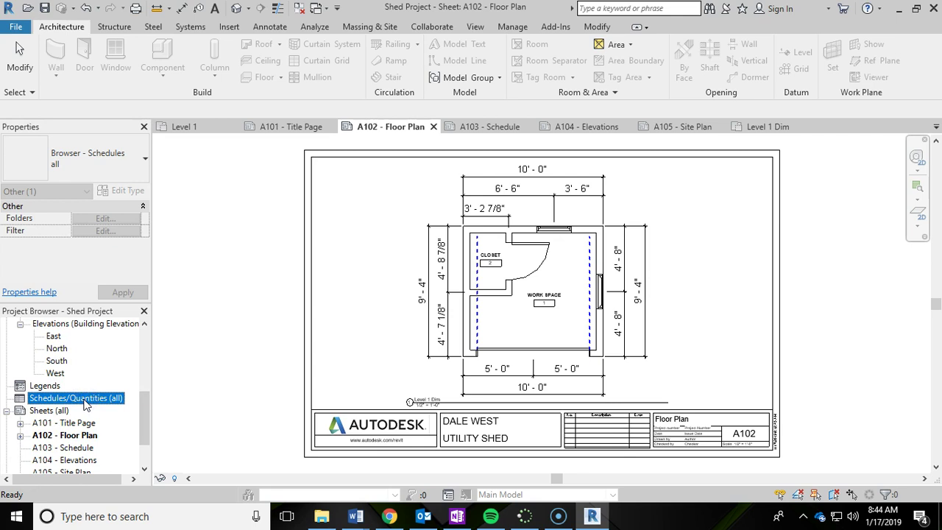
right_click(87, 404)
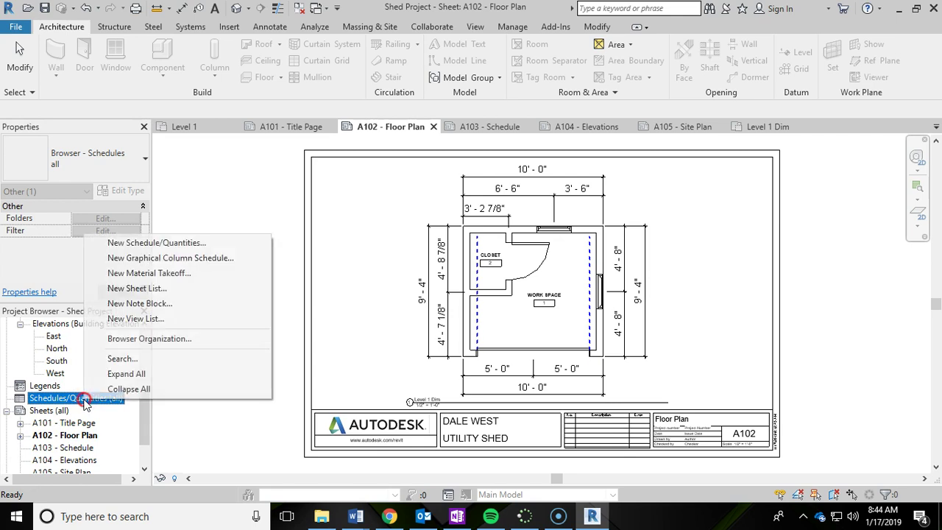
left_click(128, 244)
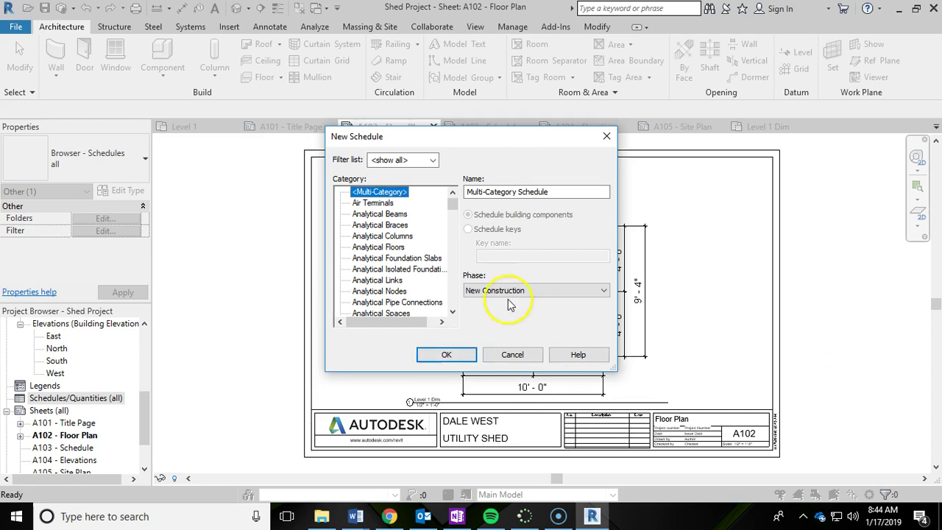
left_click_drag(453, 205, 456, 234)
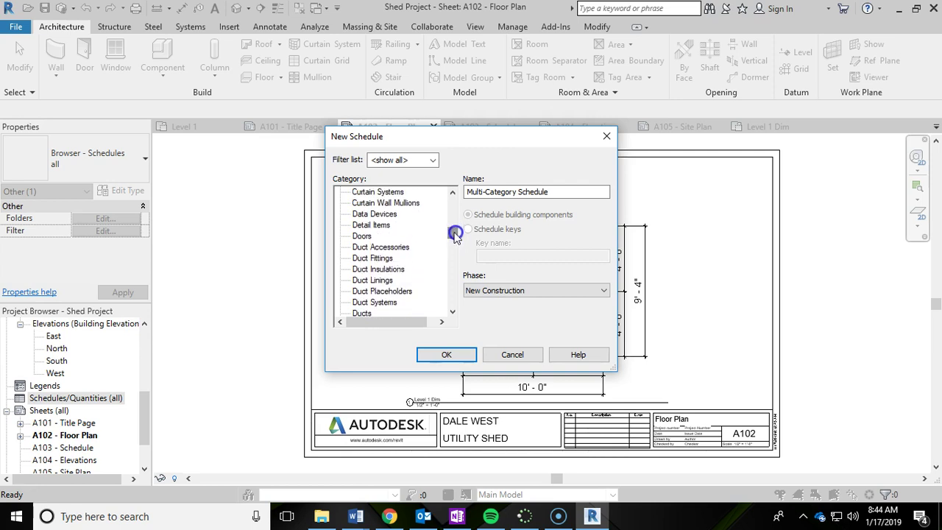
left_click(362, 237)
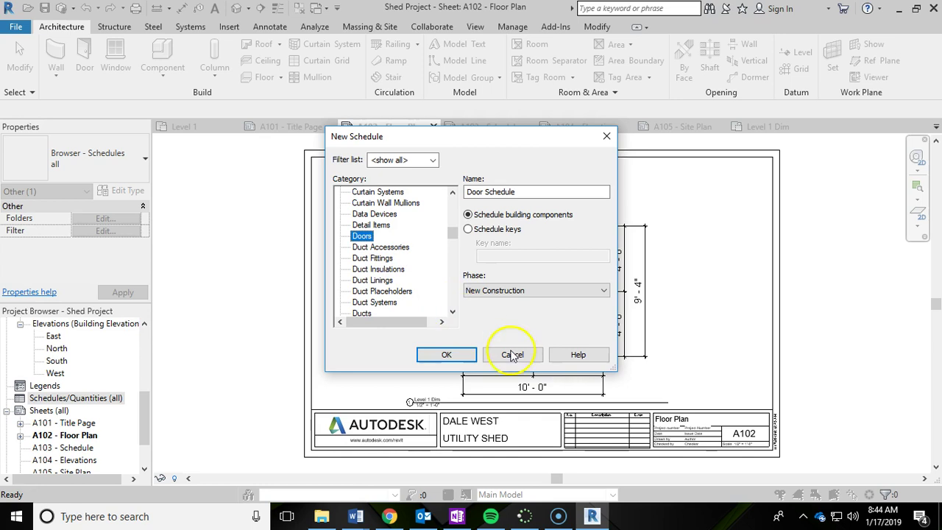
left_click(446, 354)
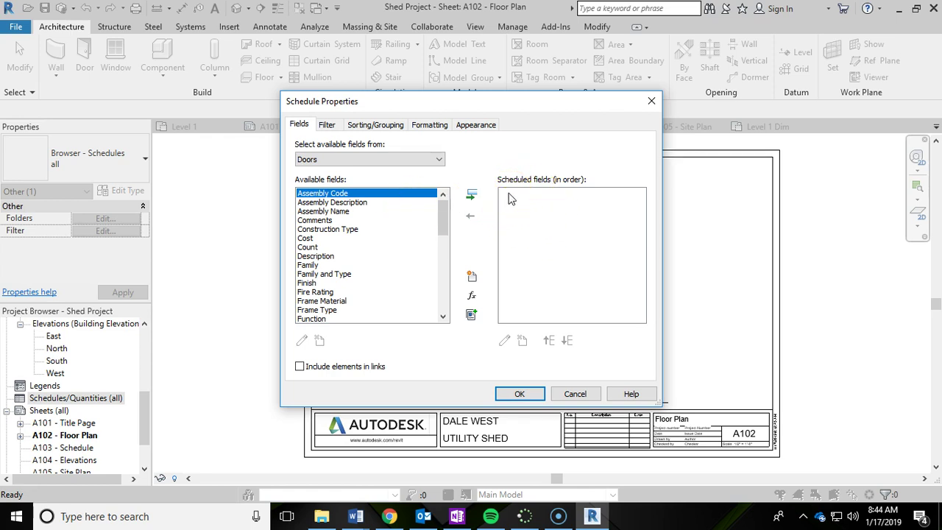
Step: Add the Mark and Count fields to the Door Schedule's scheduled fields
left_click(546, 203)
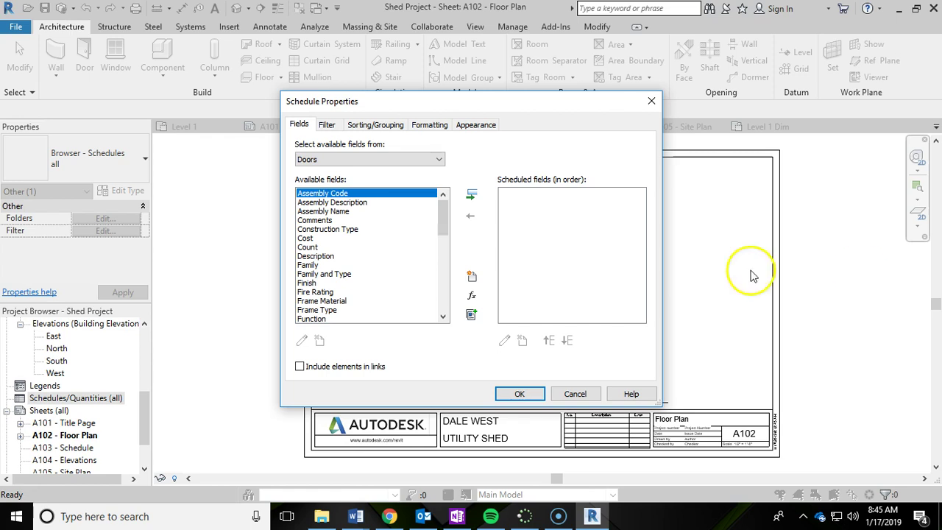
left_click_drag(442, 216, 443, 250)
left_click(305, 292)
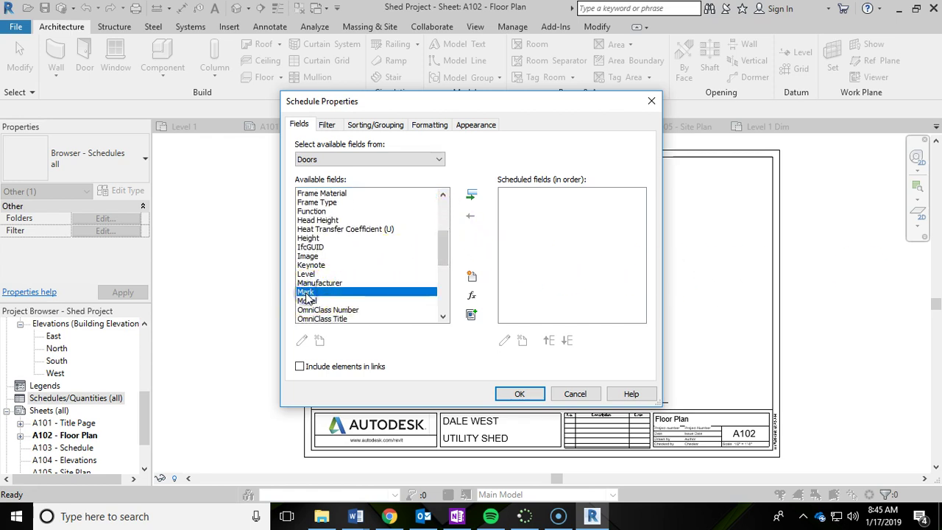
left_click(474, 196)
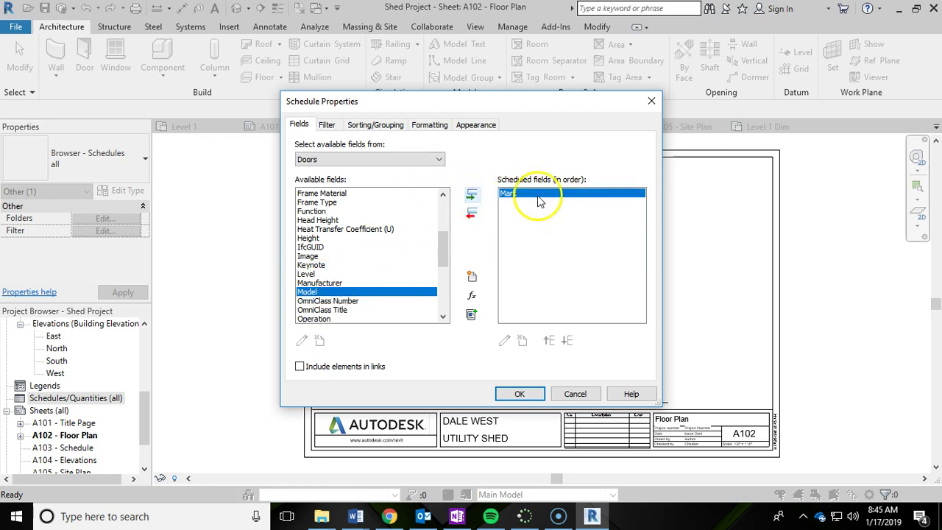
left_click_drag(442, 247, 443, 203)
left_click(412, 246)
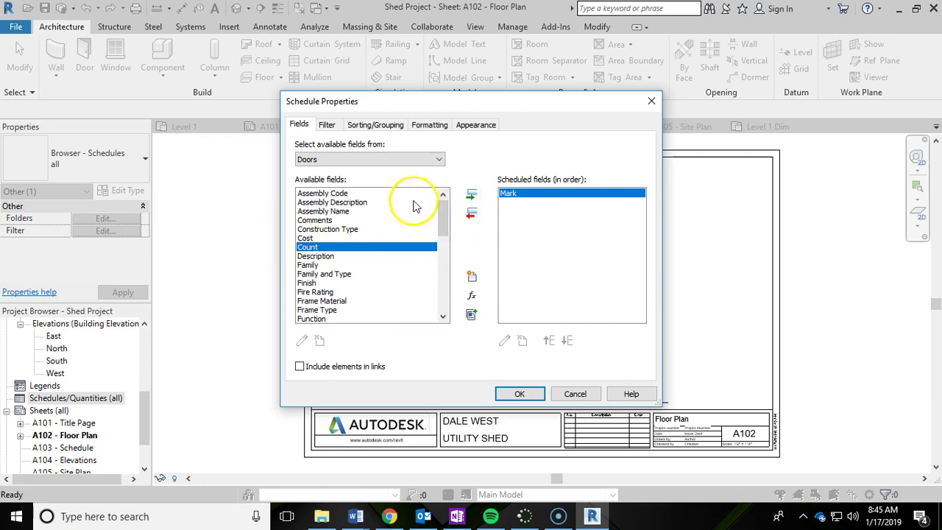
left_click(471, 197)
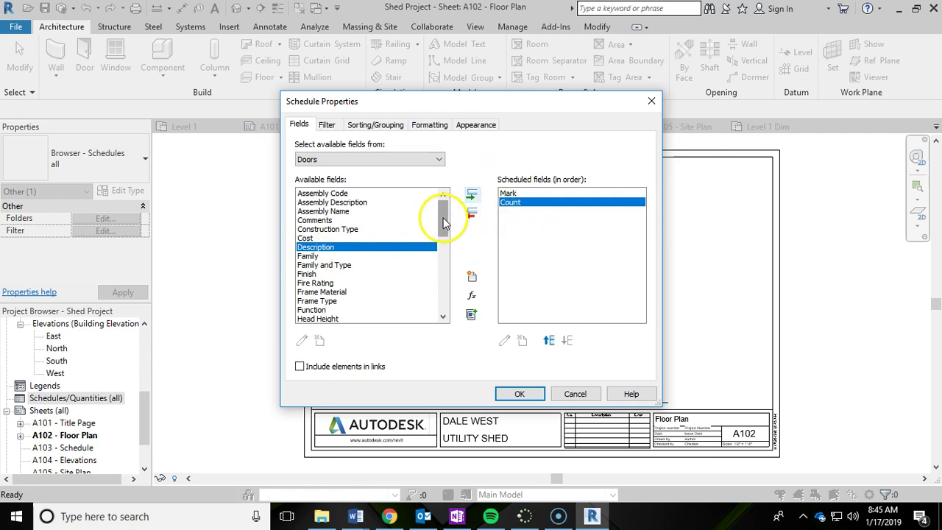
Step: Add the Family and Type and Assembly Description fields, then finish the Door Schedule
left_click_drag(445, 220, 444, 234)
left_click(345, 229)
left_click(472, 195)
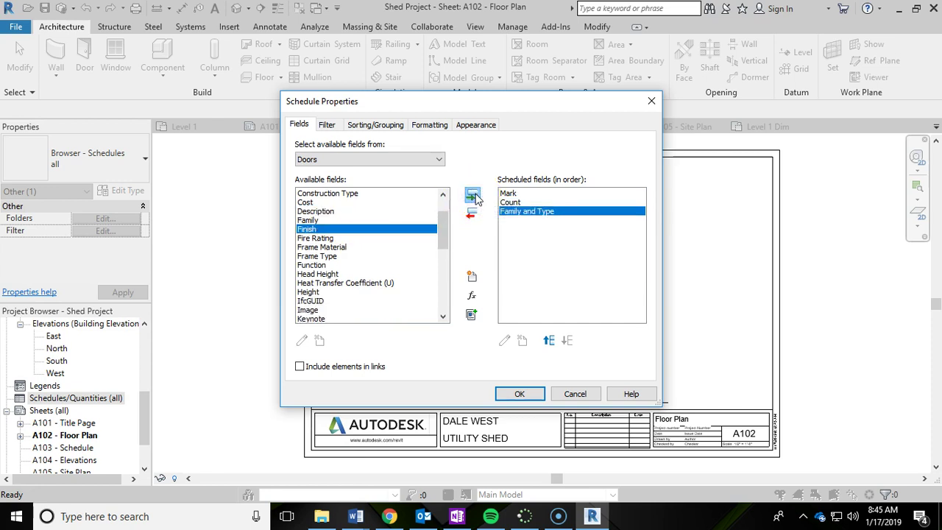
left_click_drag(441, 230, 442, 199)
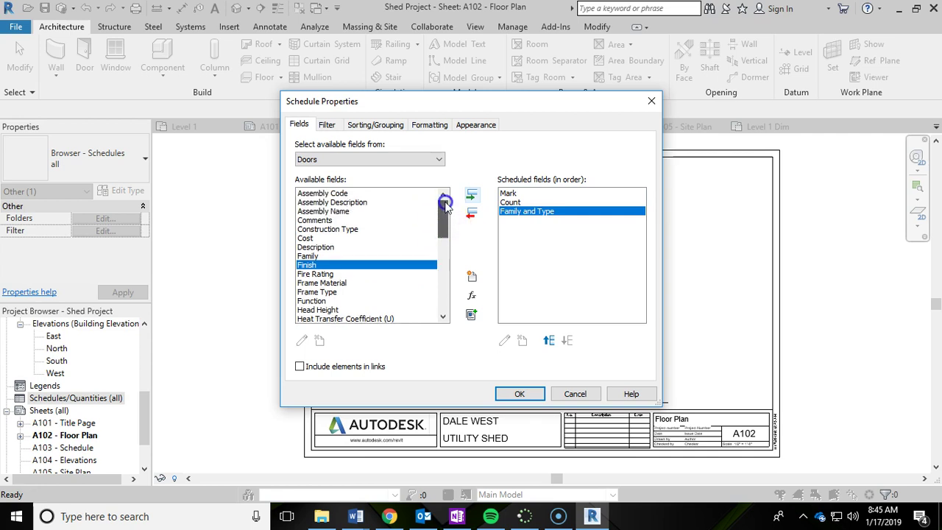
left_click(356, 203)
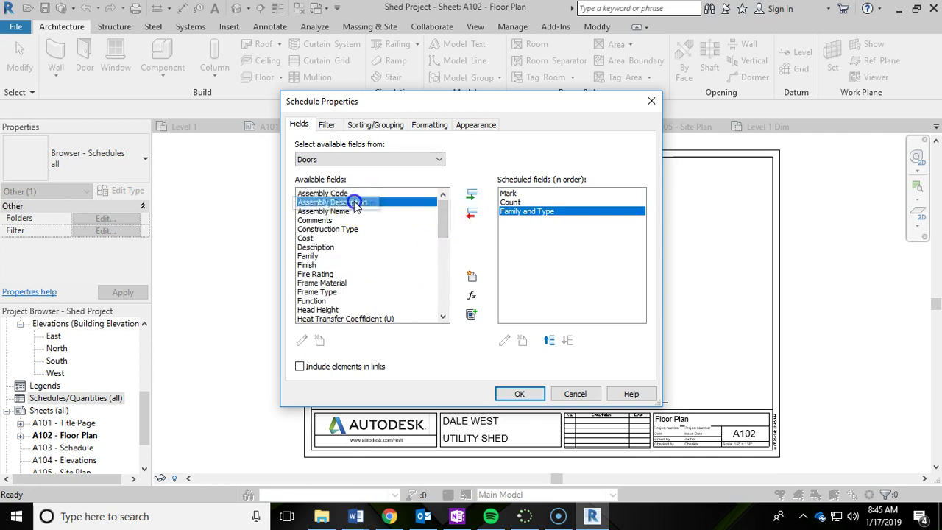
left_click(473, 196)
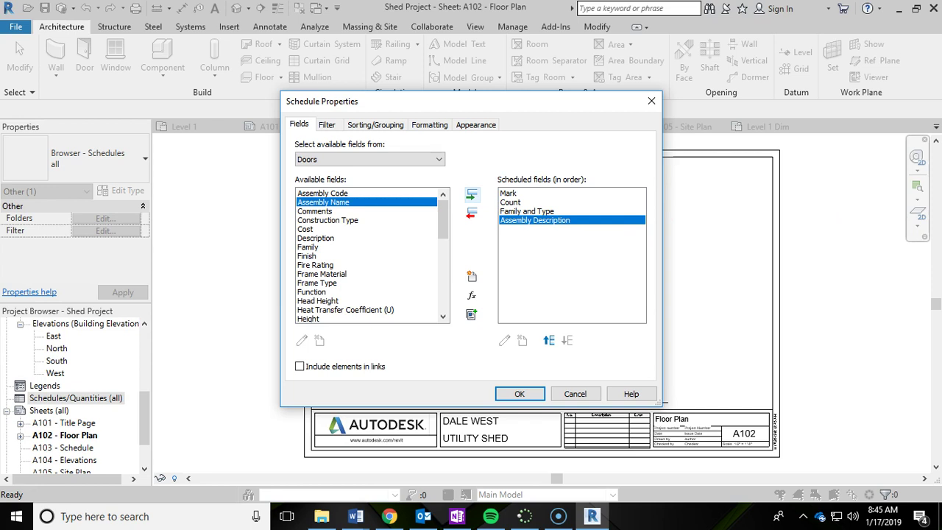
left_click(517, 393)
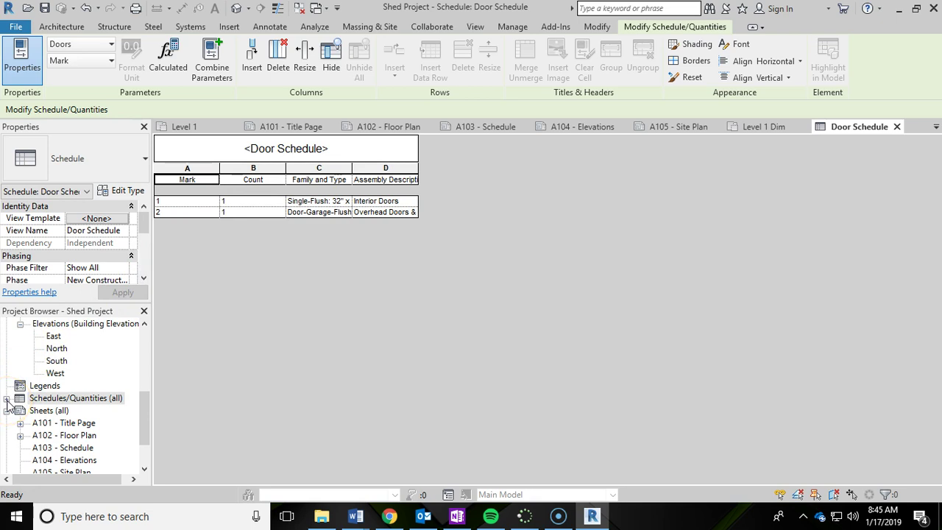
Step: Widen the Family and Type and Assembly Description columns and narrow the Mark and Count columns
left_click(7, 399)
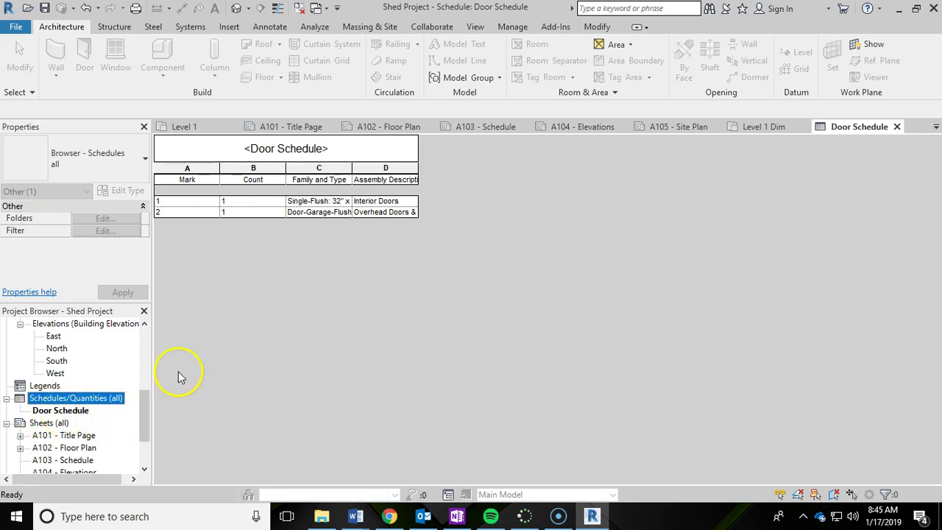
left_click_drag(352, 168, 419, 167)
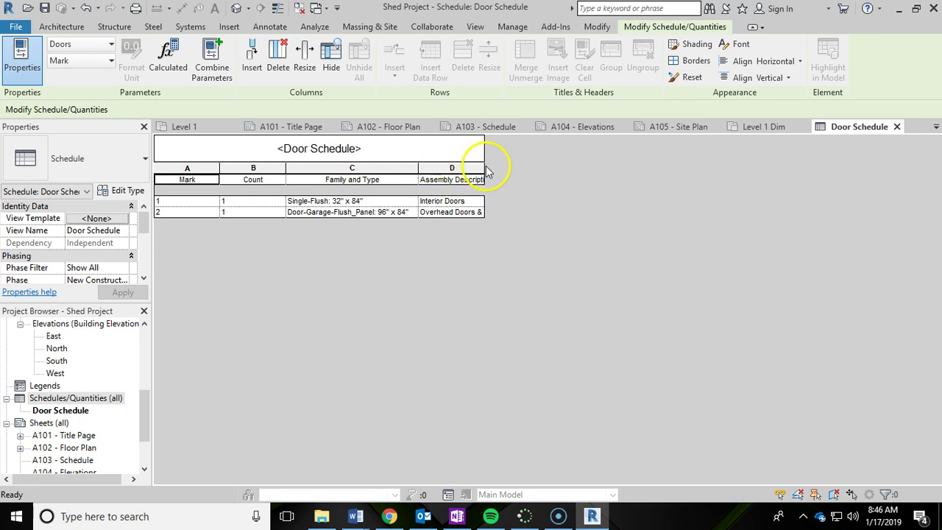
left_click_drag(483, 167, 549, 169)
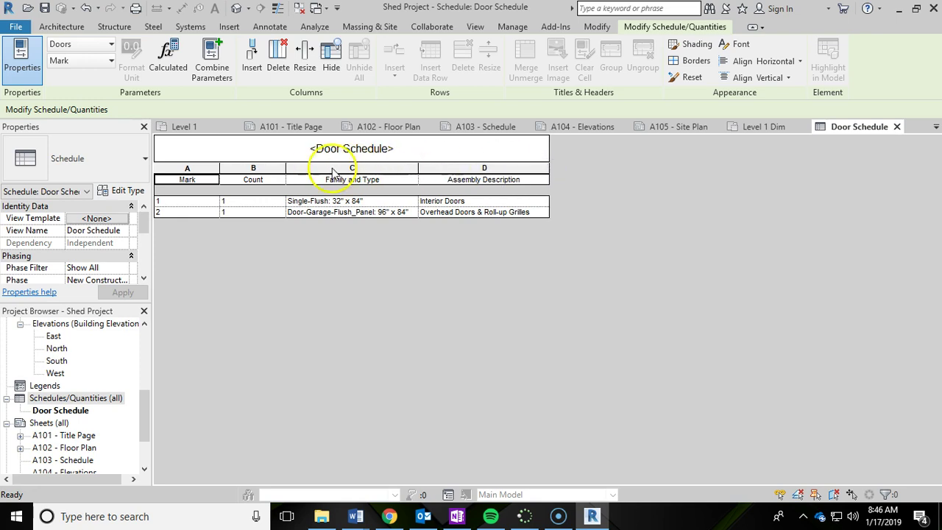
left_click_drag(220, 168, 206, 168)
left_click_drag(271, 168, 251, 168)
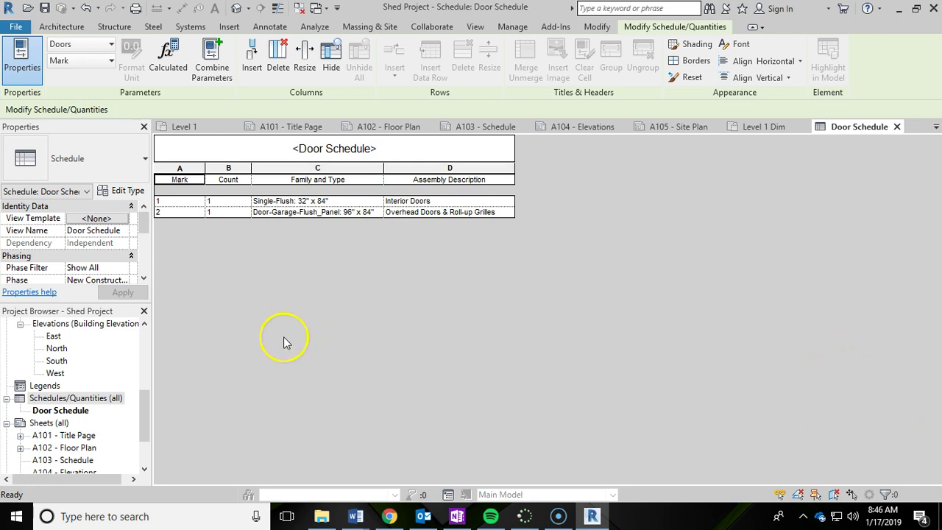
Step: Create a new schedule with the Windows category, named Window Schedule
right_click(77, 402)
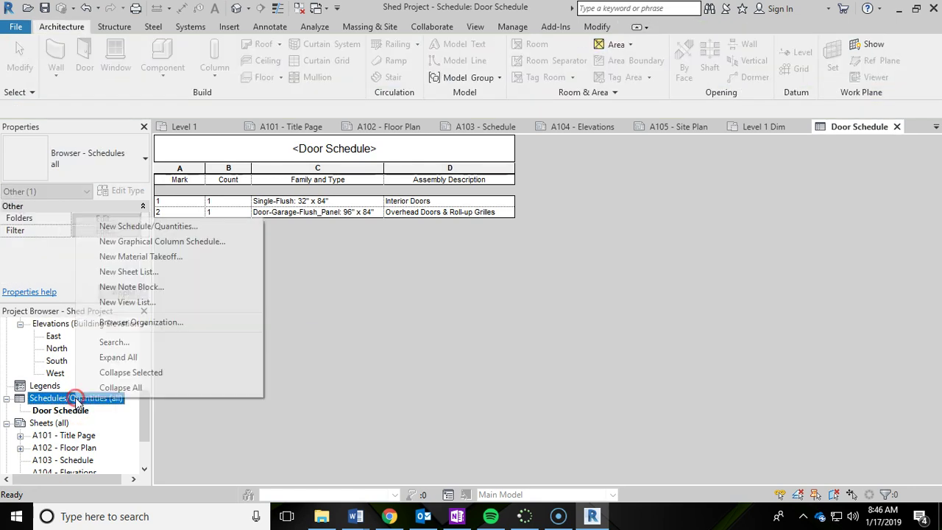
left_click(127, 227)
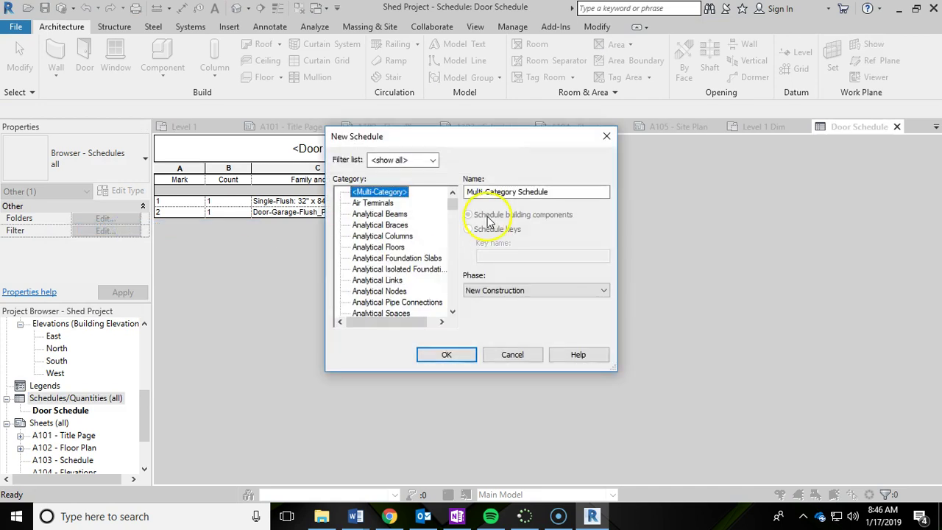
left_click_drag(454, 204, 450, 312)
left_click(369, 303)
left_click_drag(463, 137, 629, 141)
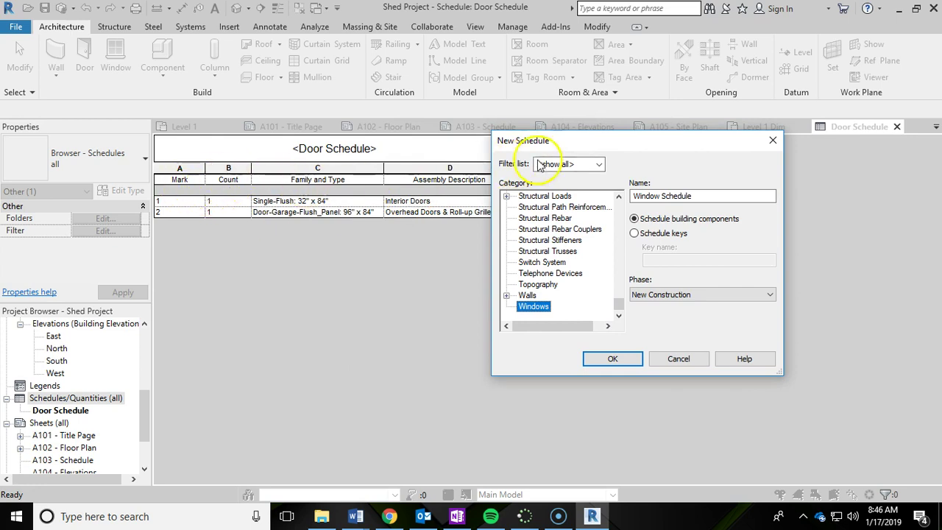
left_click_drag(536, 139, 614, 144)
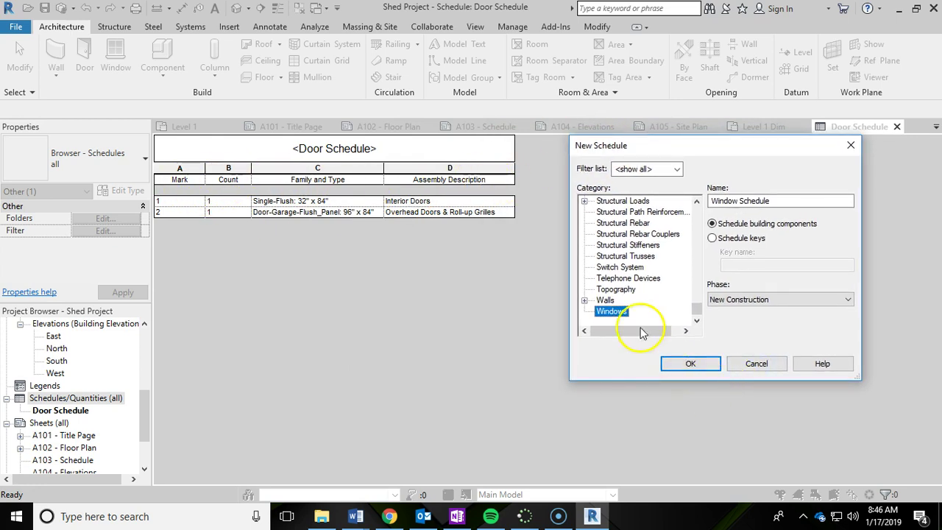
left_click(693, 366)
Step: Add the Mark, Count, Family and Type, and Assembly Description fields to the Window Schedule
left_click_drag(500, 109, 521, 199)
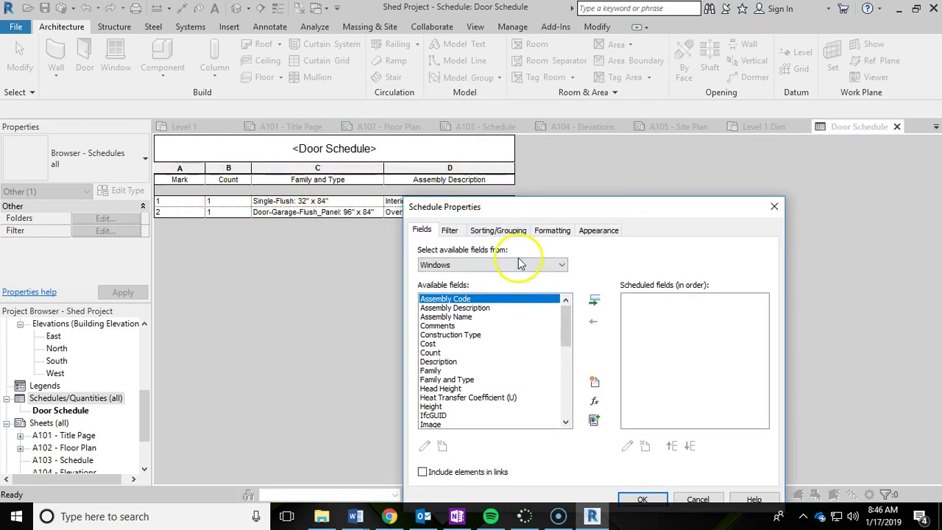
mouse_move(565, 323)
left_mouse_down()
mouse_move(565, 356)
mouse_move(565, 309)
left_mouse_up()
left_click(429, 361)
left_click(593, 300)
left_click(434, 352)
left_click(592, 301)
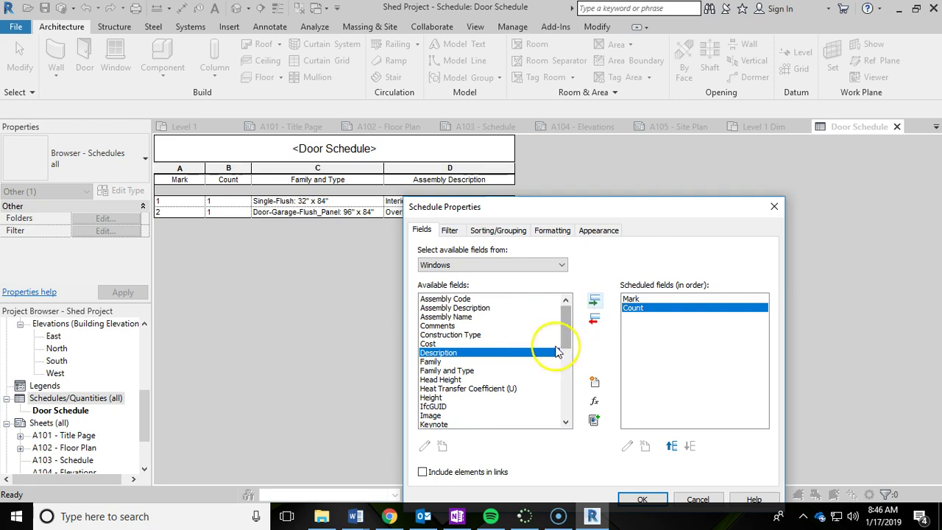
left_click(463, 370)
left_click(593, 300)
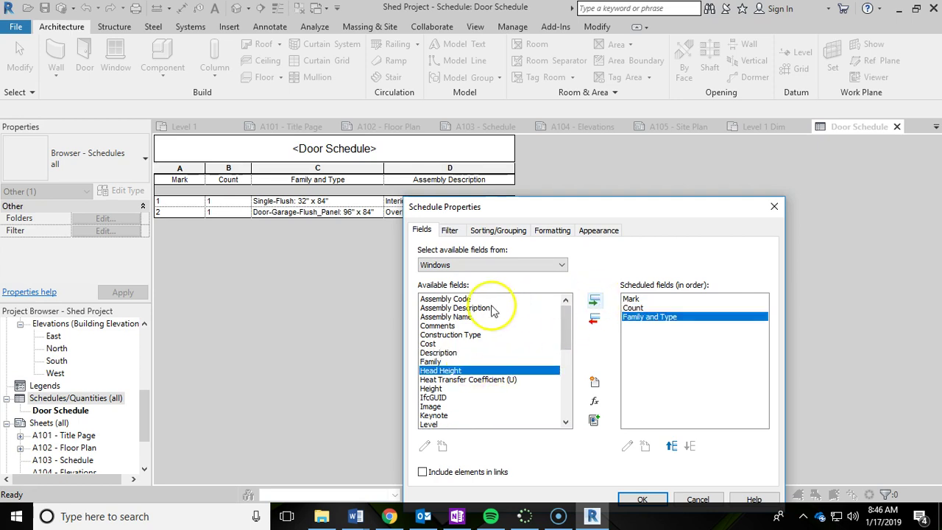
left_click(460, 307)
left_click(594, 300)
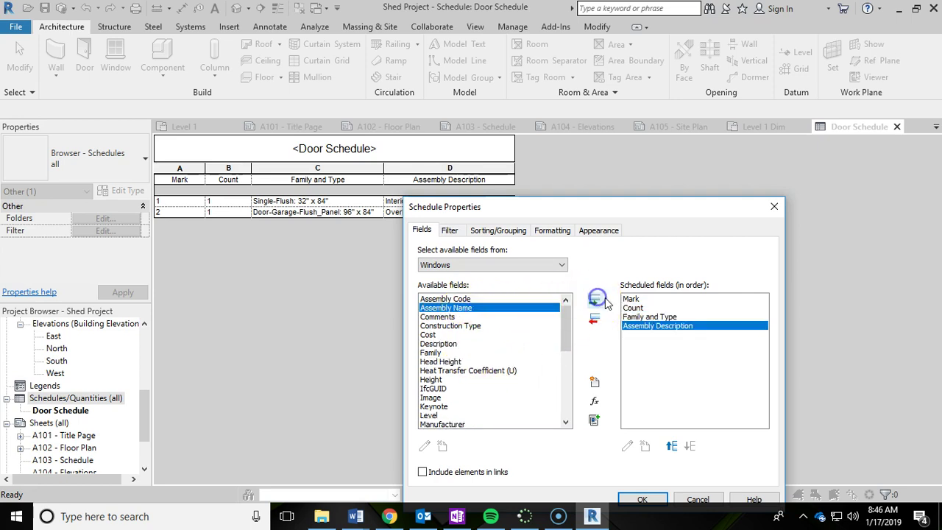
left_click_drag(612, 207, 693, 120)
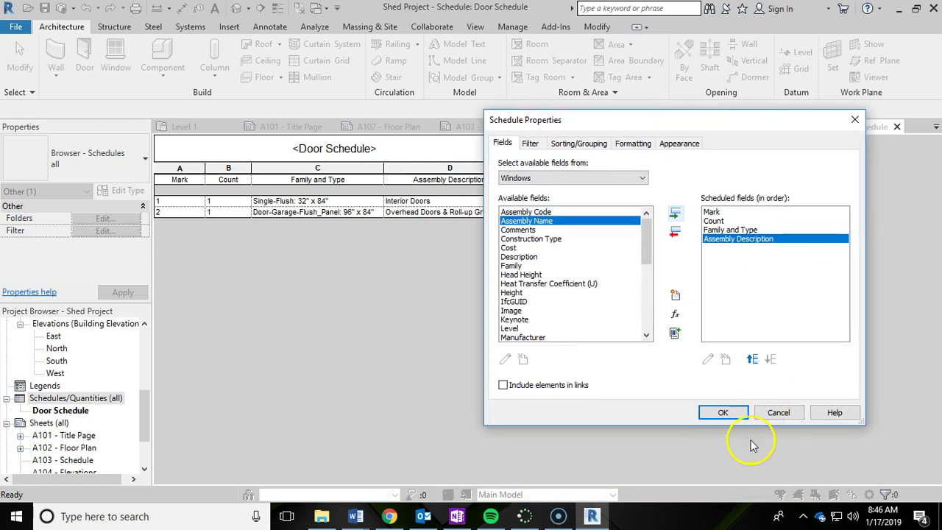
left_click(722, 413)
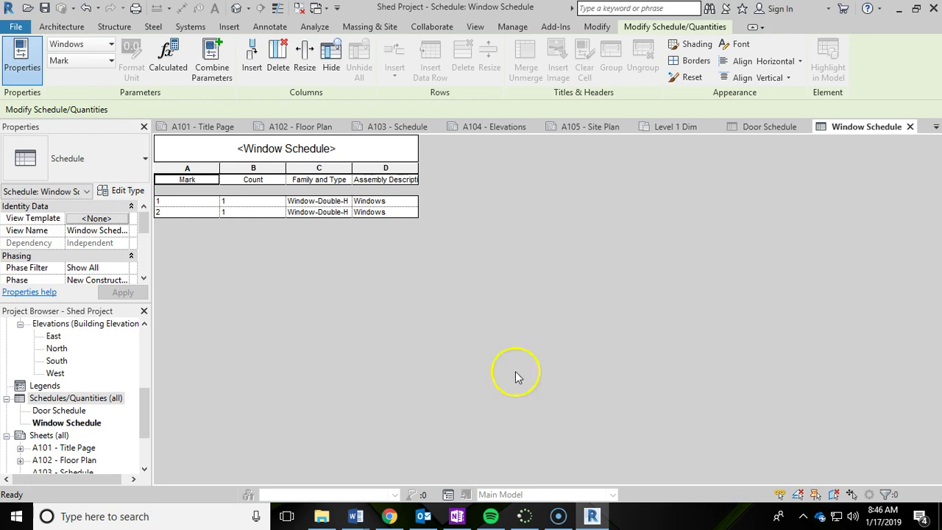
Step: Widen the Window Schedule's columns C and D and narrow column B
left_click_drag(352, 169, 402, 168)
mouse_move(469, 169)
left_mouse_down()
mouse_move(499, 168)
mouse_move(487, 169)
left_mouse_up()
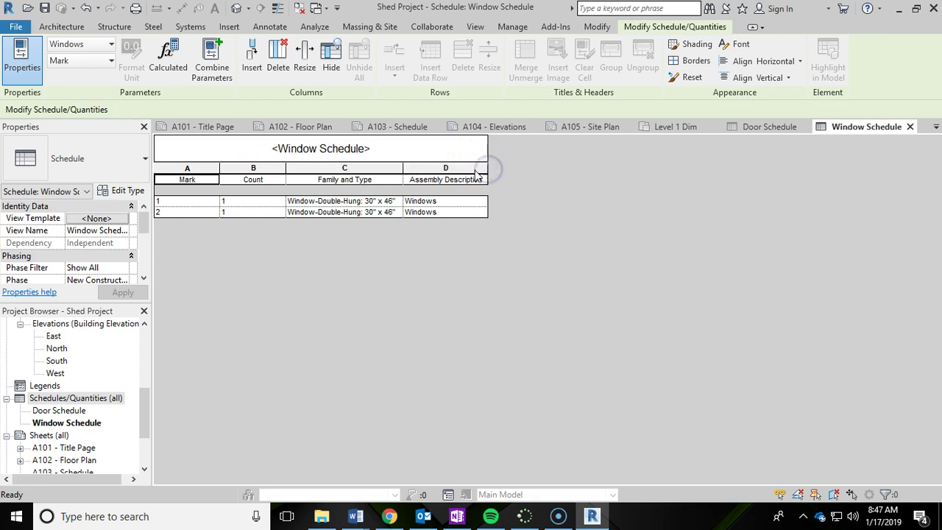
left_click_drag(285, 168, 195, 168)
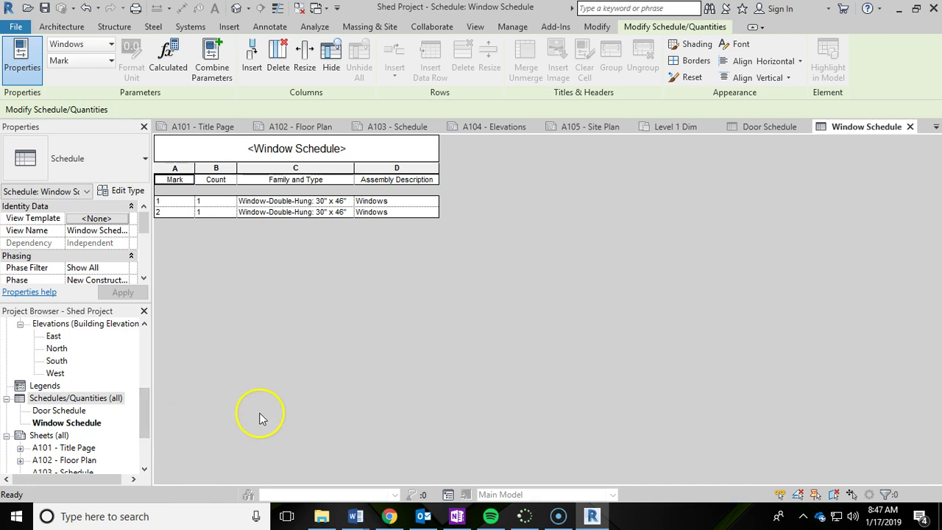
left_click_drag(142, 397, 155, 310)
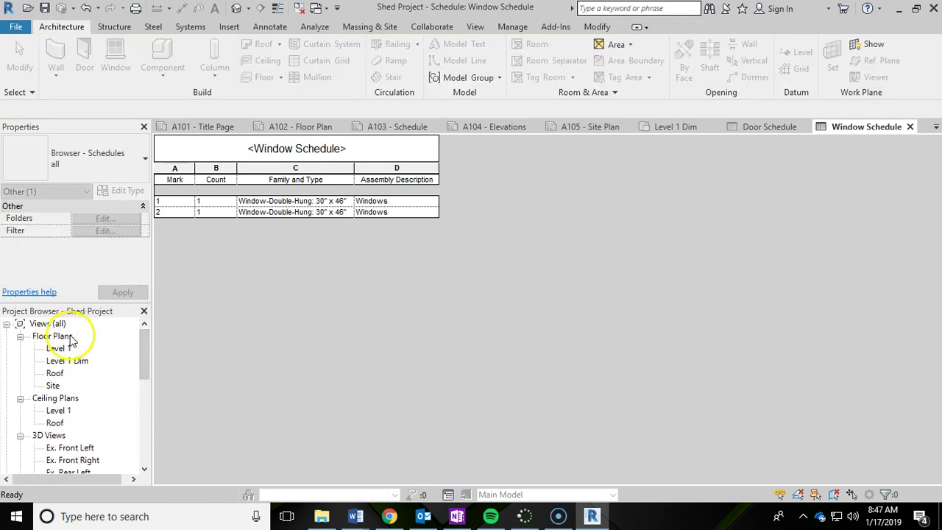
Step: Duplicate the Level 1 floor plan with its detailing
left_click(58, 348)
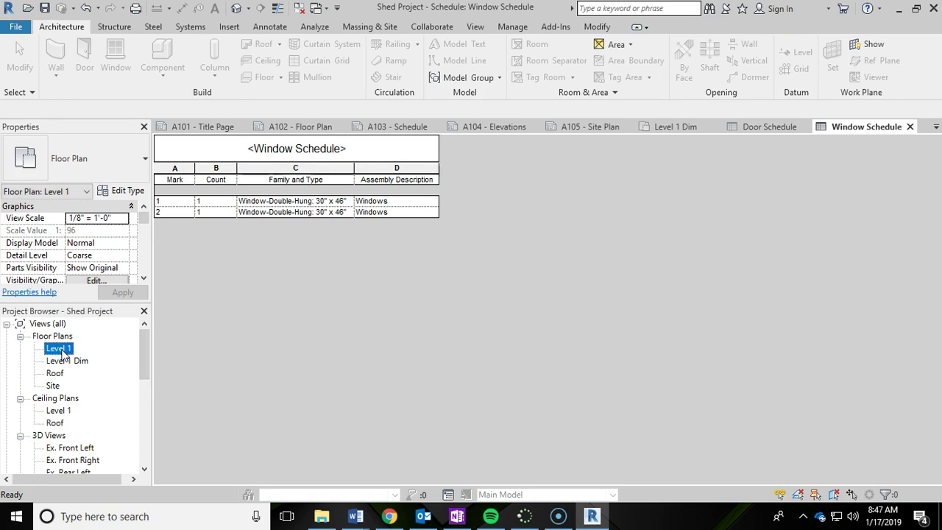
right_click(64, 353)
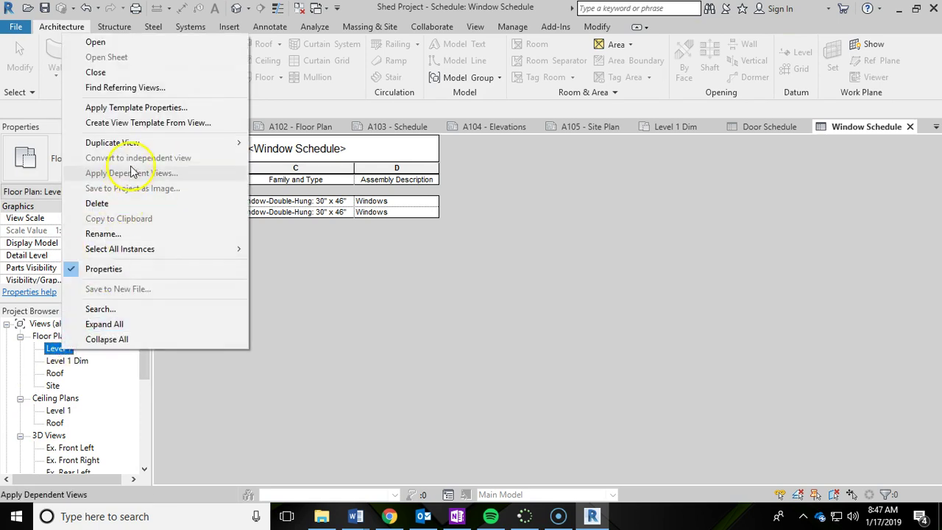
mouse_move(137, 147)
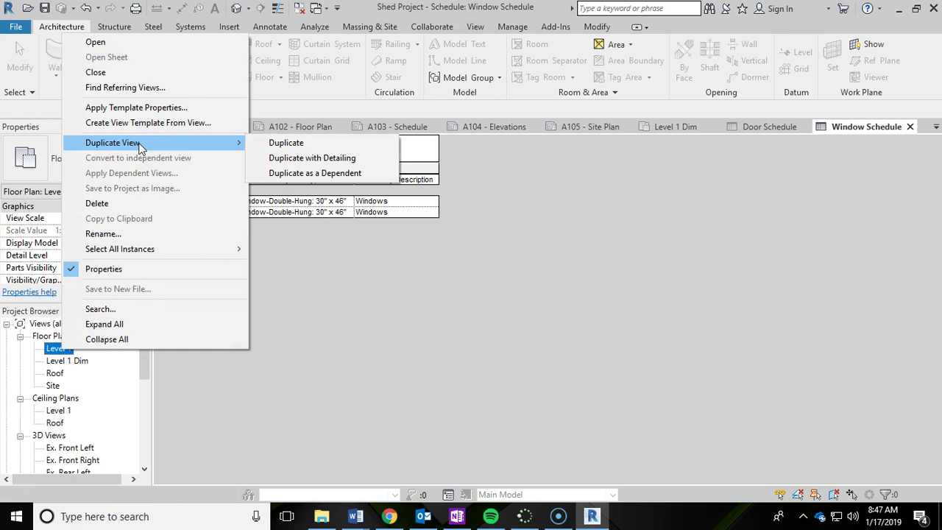
left_click(309, 143)
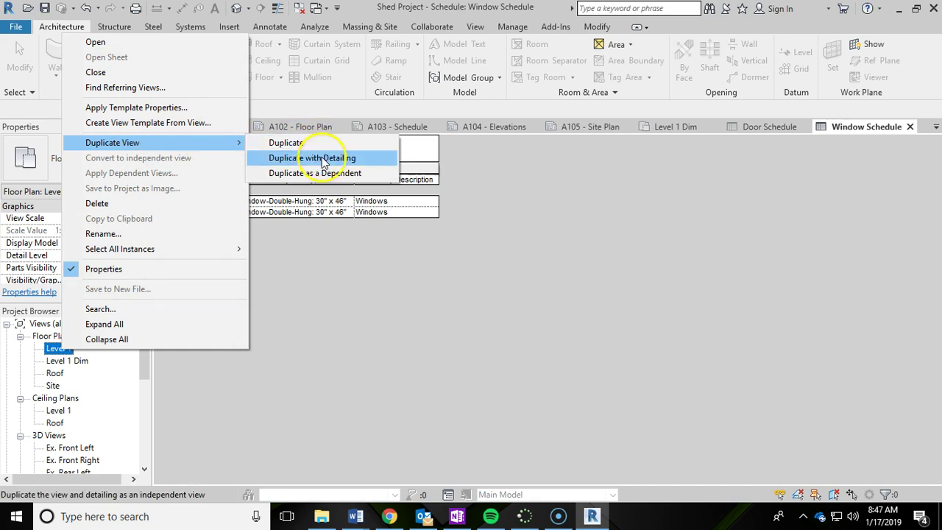
left_click(322, 159)
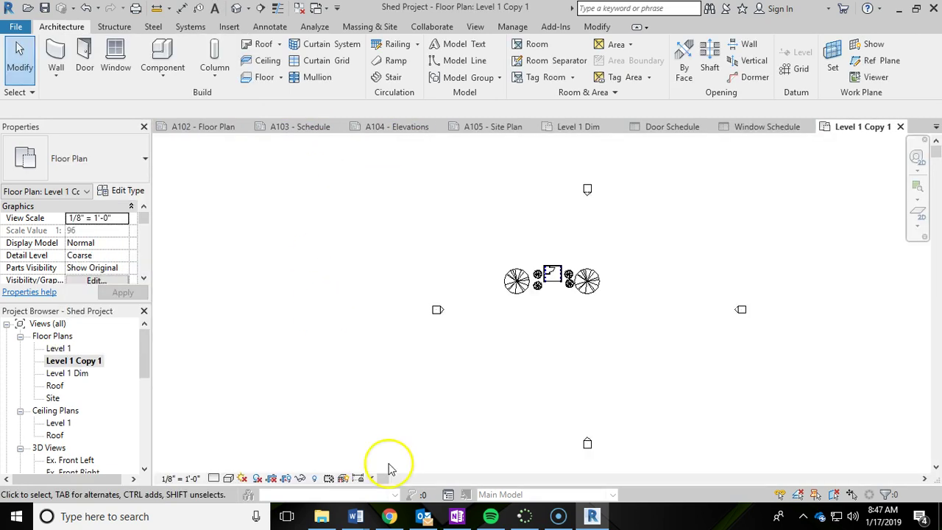
Step: Rename the Level 1 Copy 1 view to 'Level 1 Schedule'
right_click(74, 360)
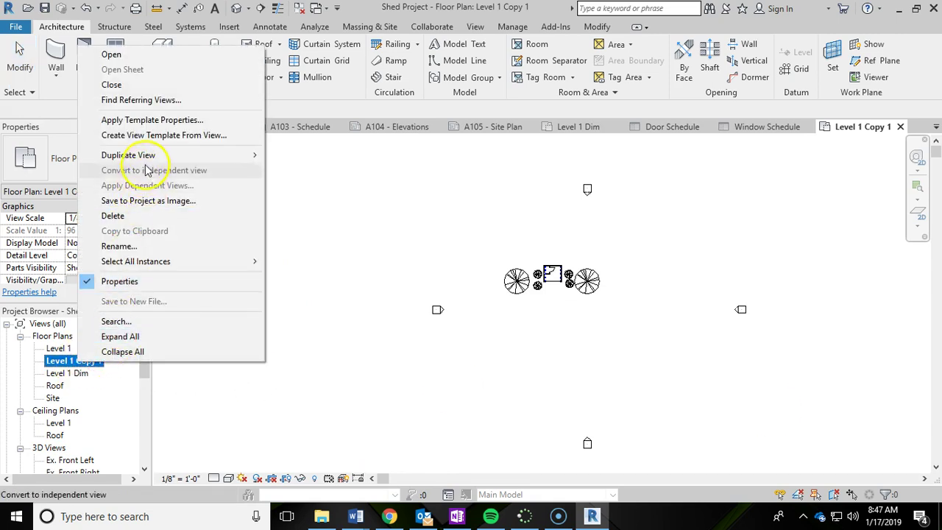
left_click(137, 247)
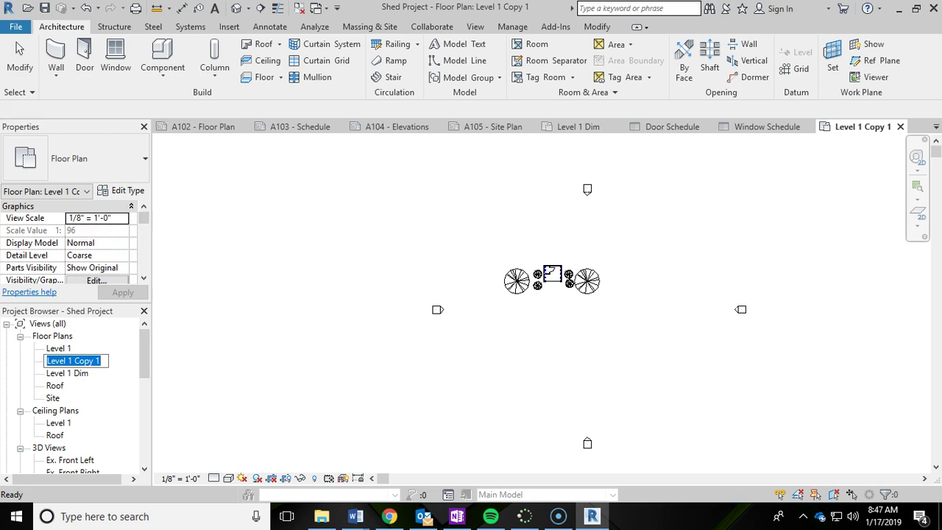
left_click(105, 362)
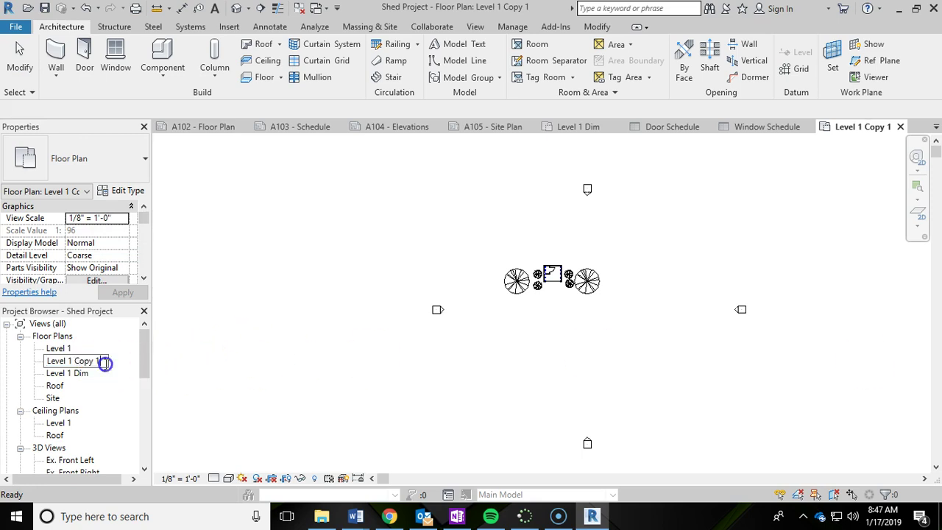
key("BackSpace")
key("BackSpace")
key("BackSpace")
key("BackSpace")
type("Schedule")
left_click(184, 353)
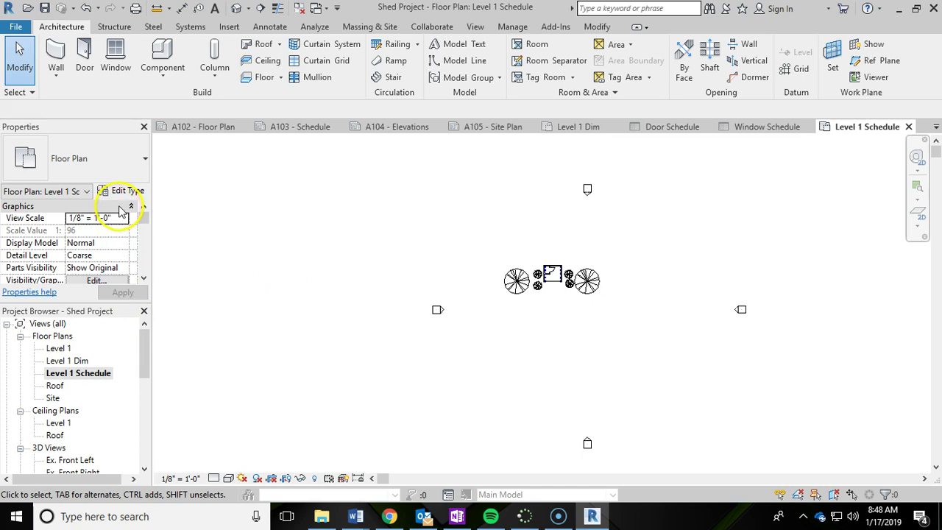
left_click_drag(141, 219, 145, 230)
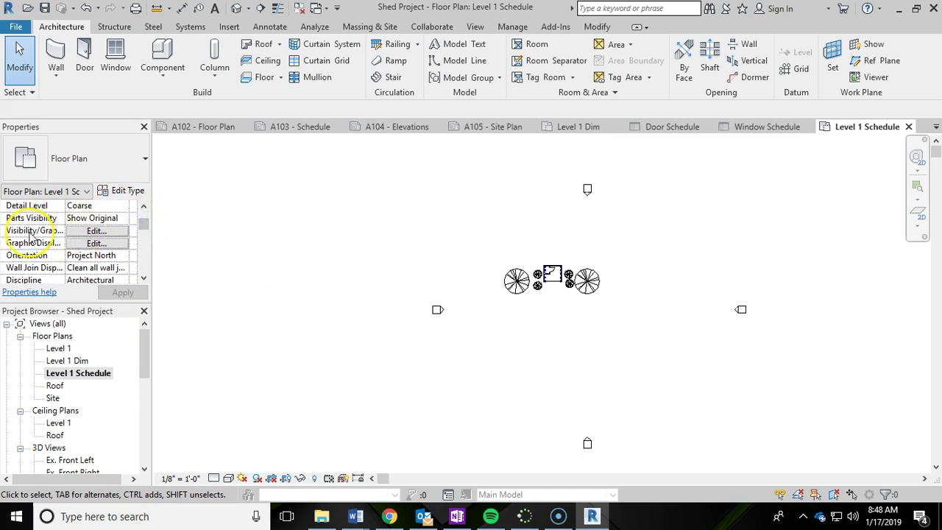
Step: Hide the Planting category in the Level 1 Schedule view's Visibility/Graphics settings
left_click(95, 231)
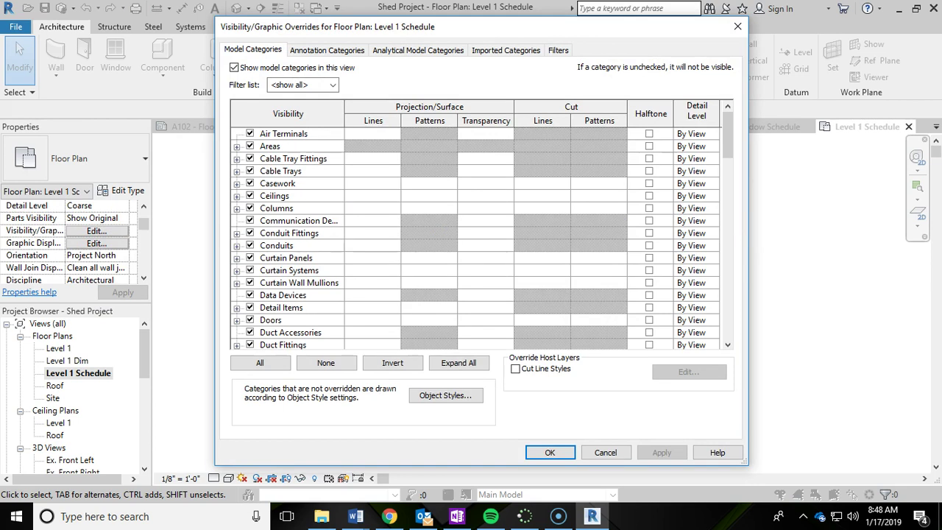
left_click_drag(733, 145, 728, 239)
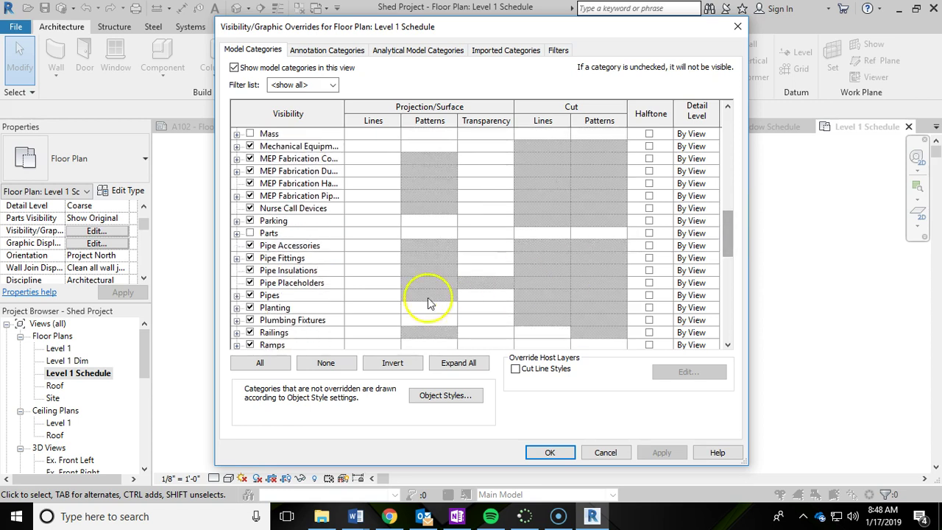
left_click(250, 308)
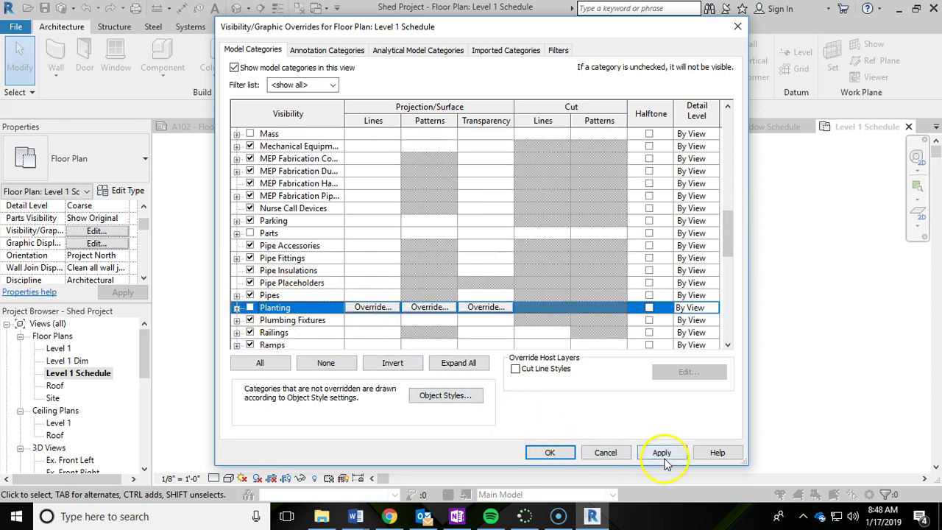
left_click(662, 452)
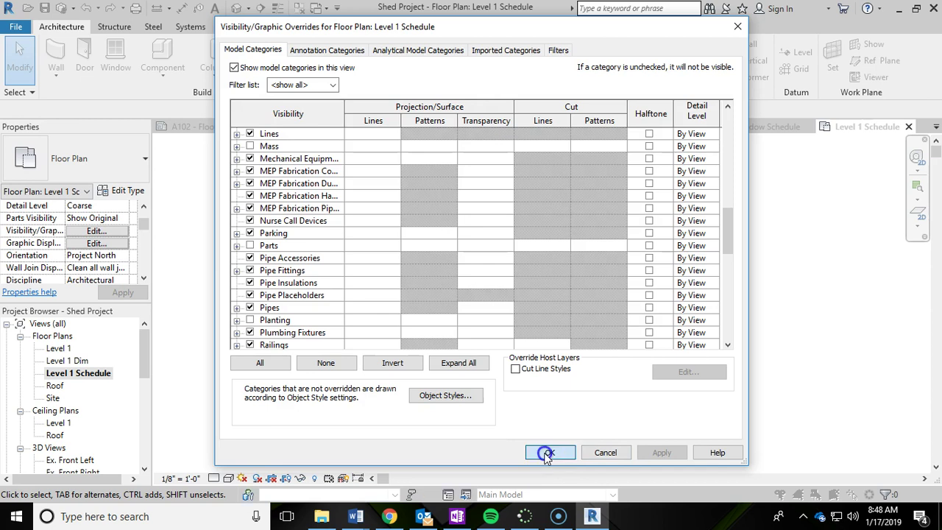
left_click(549, 452)
Step: Set the view scale to 1/2" = 1'-0" and apply it
scroll(143, 206, "up", 2)
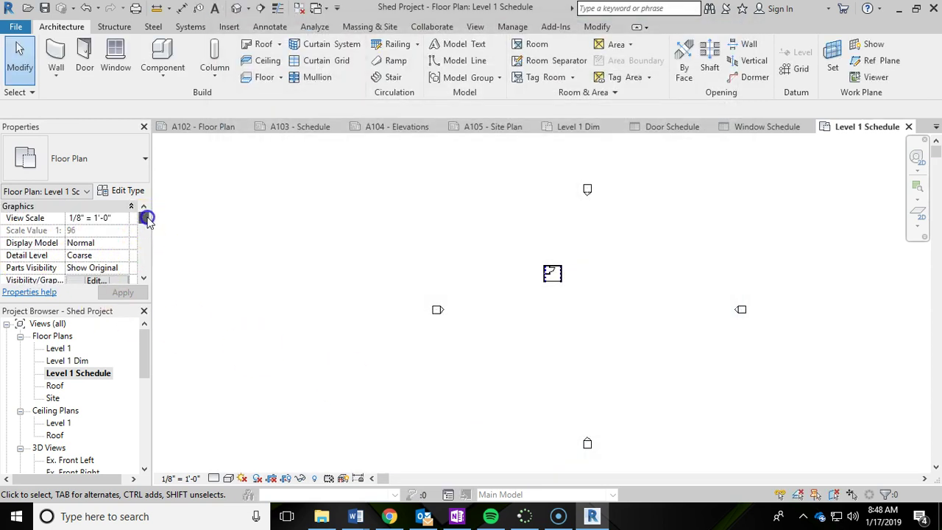
scroll(149, 199, "down", 3)
left_click_drag(145, 231, 147, 213)
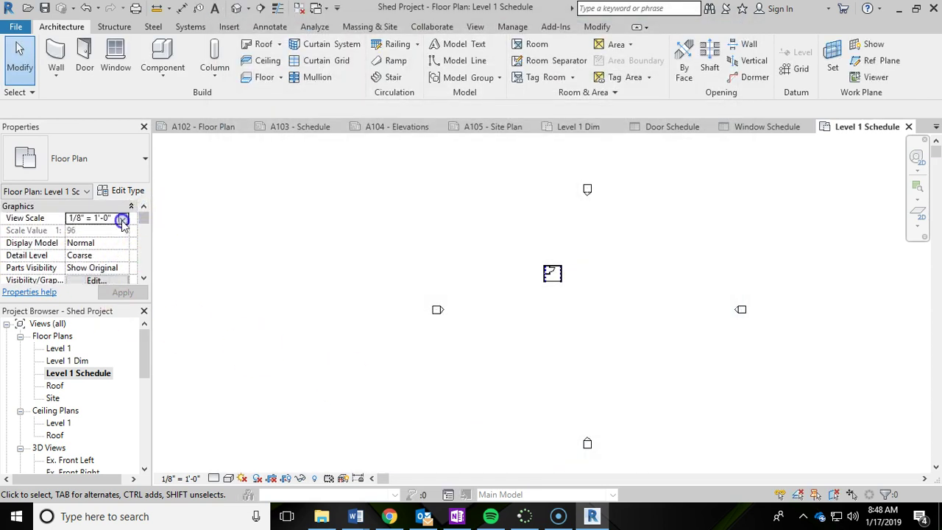
left_click(122, 219)
left_click(103, 243)
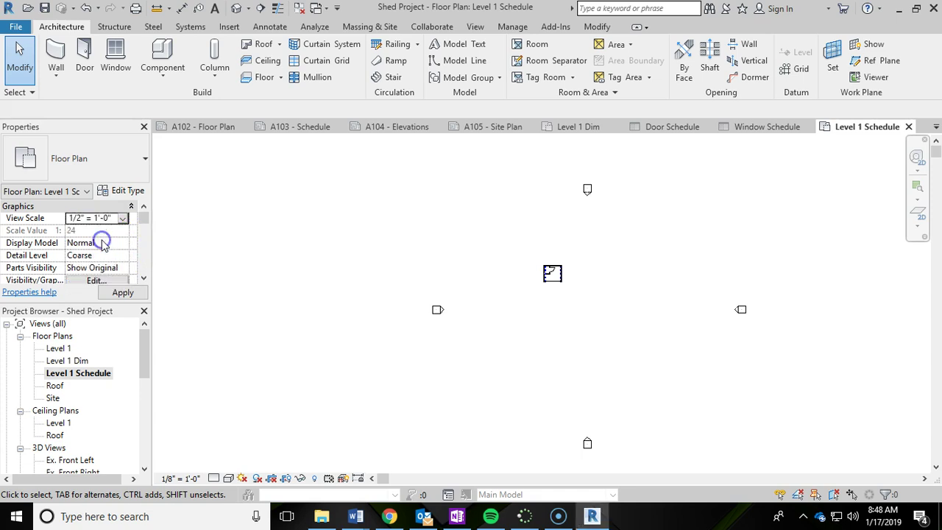
left_click(122, 292)
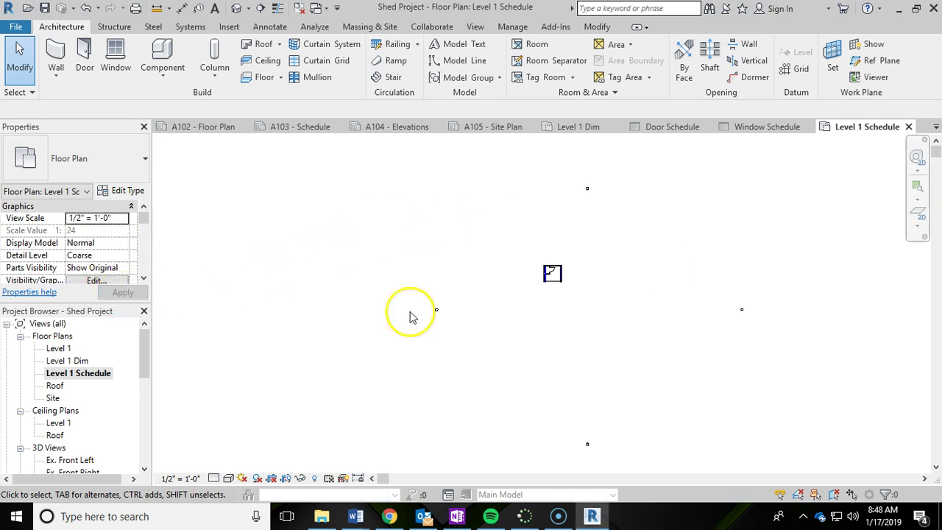
Step: Save the project
left_click(46, 10)
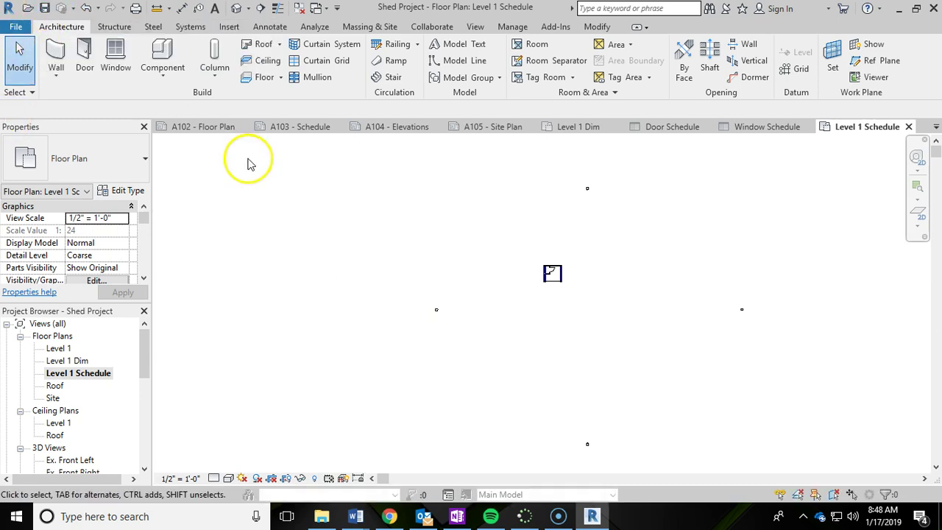
left_click(403, 288)
scroll(548, 276, "up", 5)
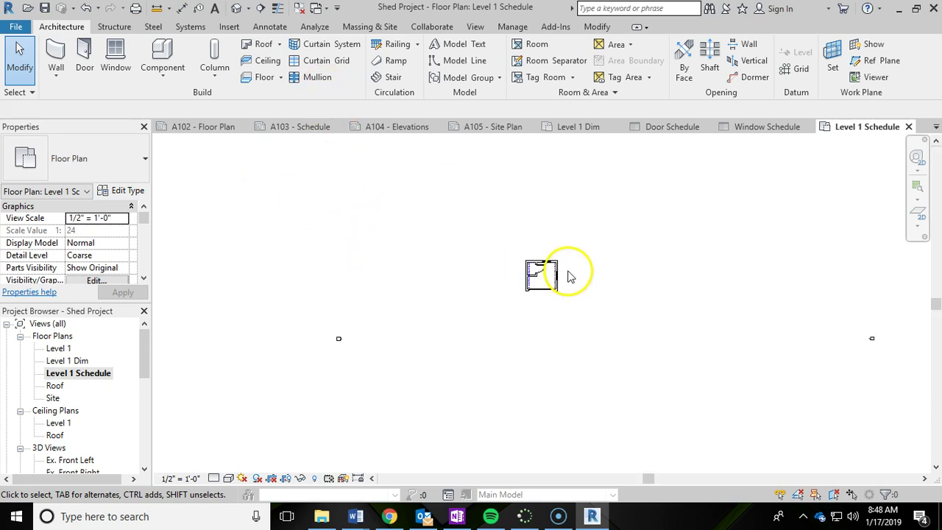
scroll(544, 278, "up", 5)
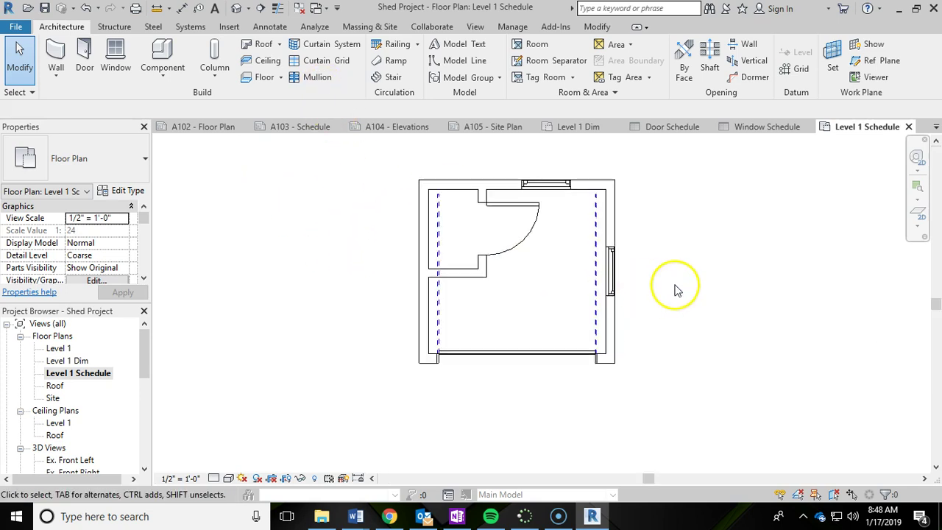
Step: Tag by category the right-wall window, top window, garage door and interior door
left_click(272, 30)
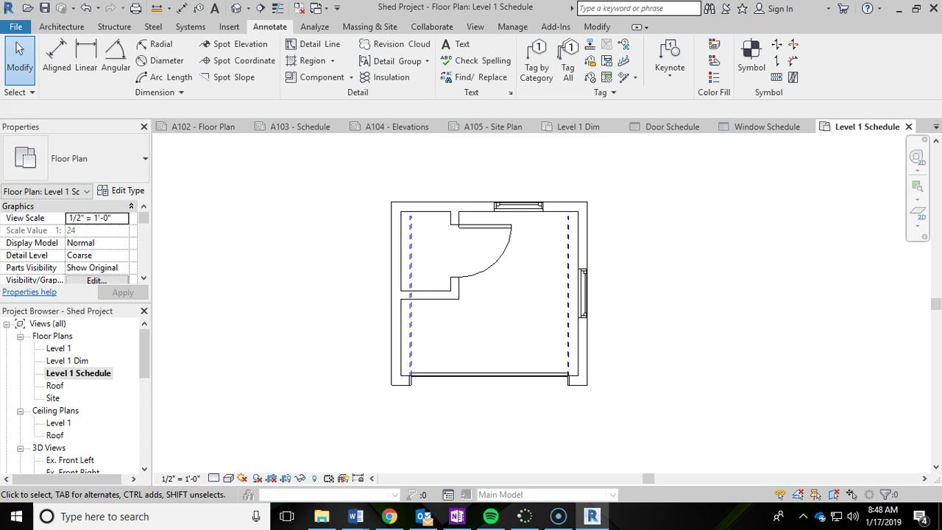
left_click(541, 64)
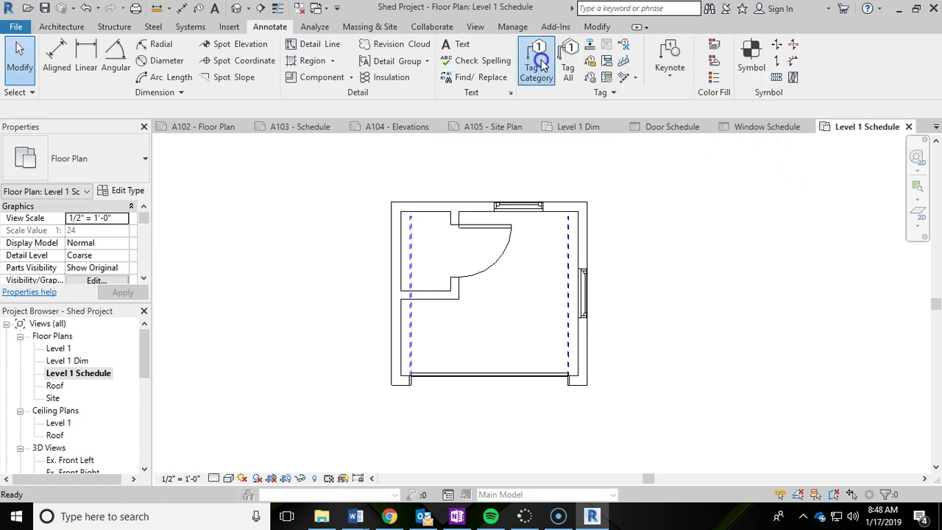
left_click(589, 300)
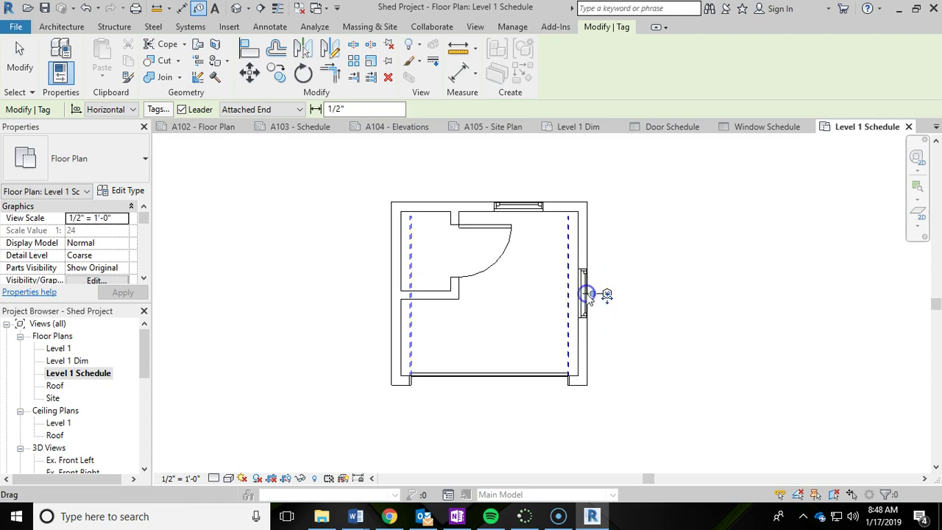
left_click(521, 207)
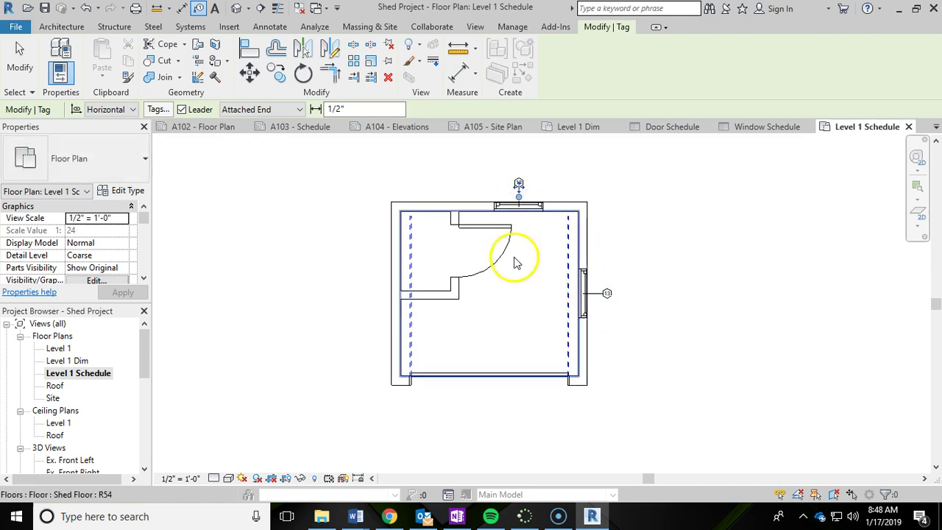
left_click(492, 381)
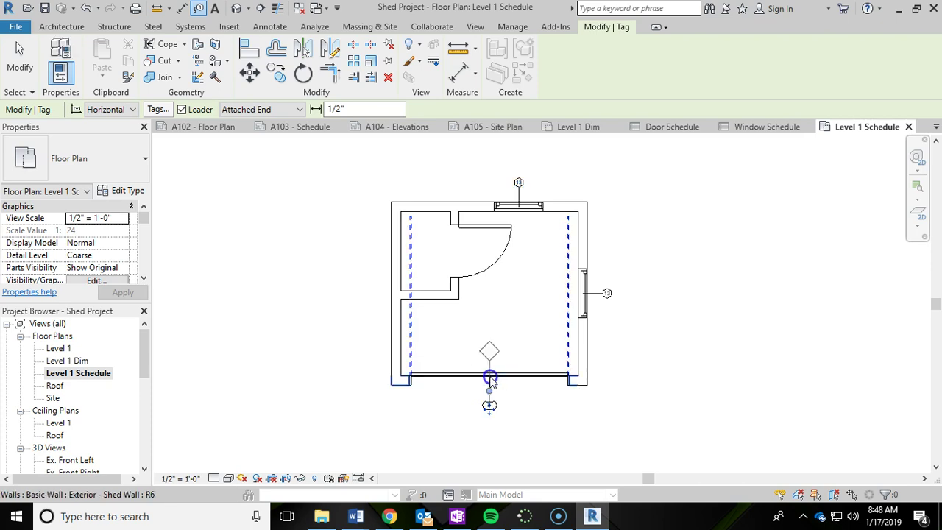
left_click(465, 253)
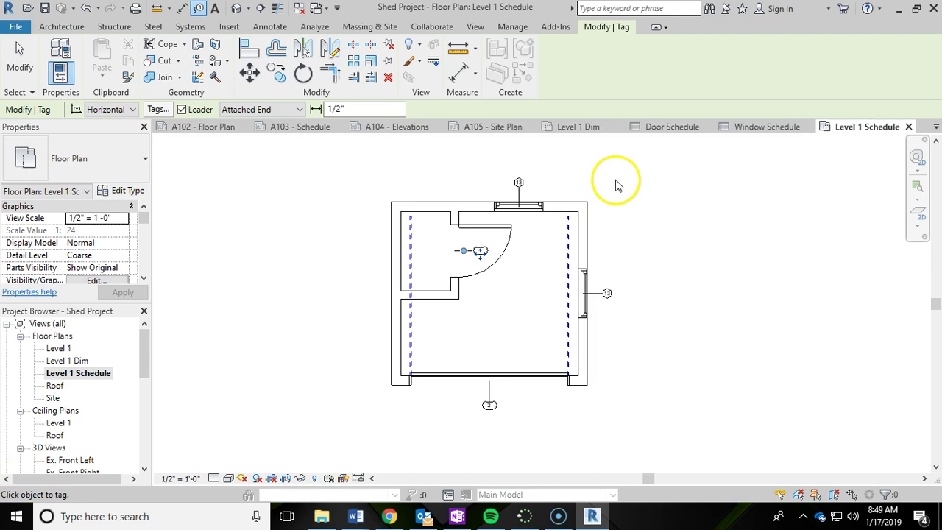
Step: End tagging and bring the plan's crop region into view
key("Escape")
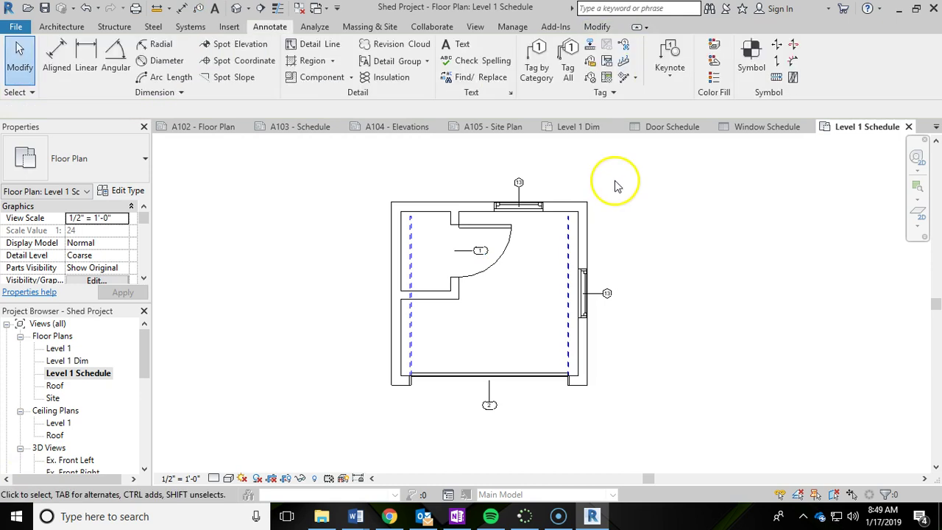
key("z")
key("r")
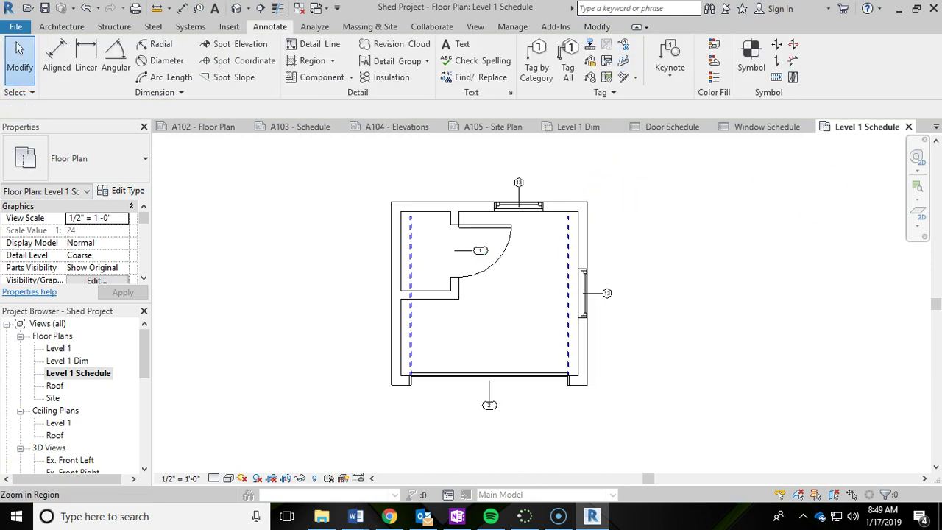
key("Escape")
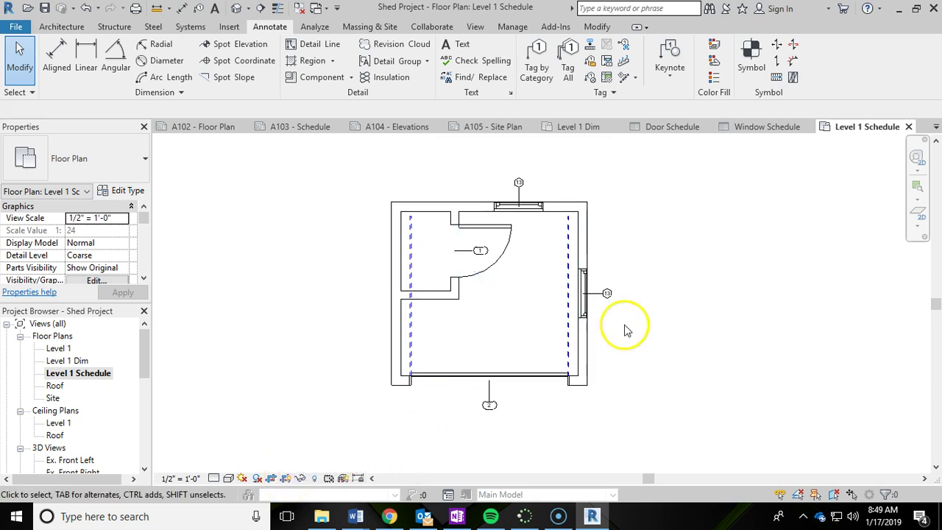
scroll(626, 329, "down", 6)
scroll(629, 332, "down", 3)
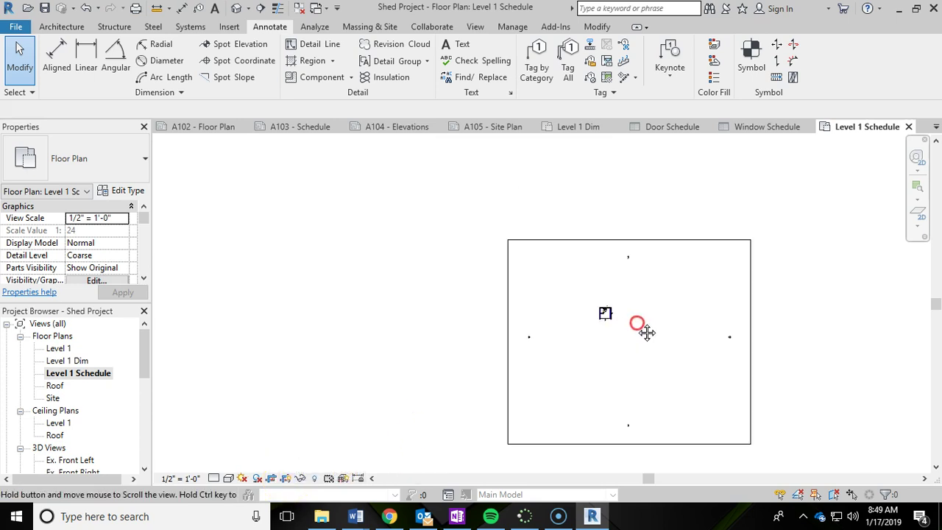
middle_click_drag(622, 314, 587, 303)
Step: Select the crop region and pull its top, left and bottom edges in around the shed
left_click(586, 223)
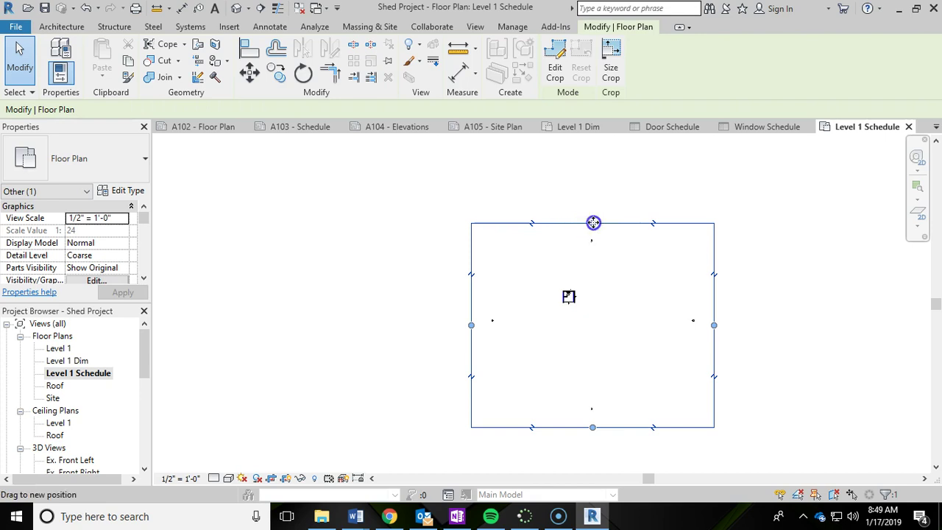
left_click_drag(593, 222, 593, 284)
left_click(472, 357)
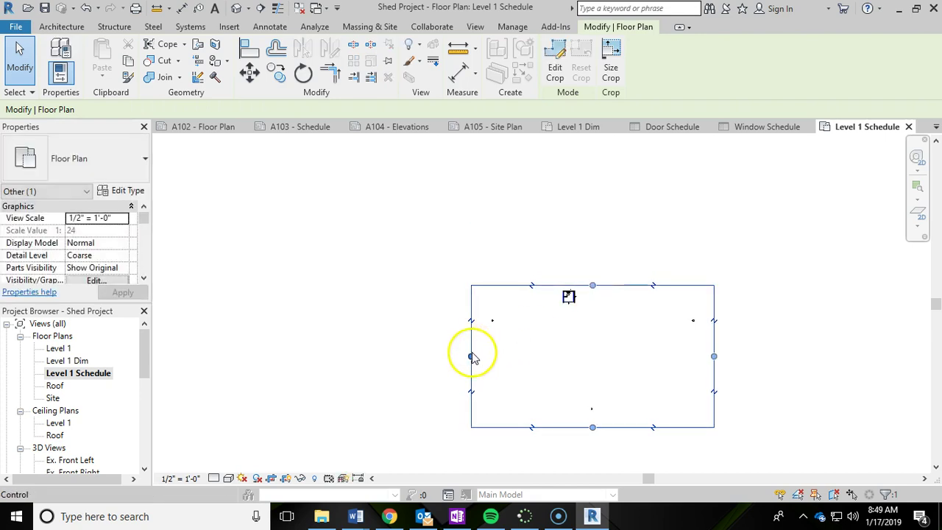
left_click_drag(471, 357, 556, 340)
left_click(636, 428)
left_click_drag(636, 428, 636, 310)
left_click(713, 302)
left_click_drag(582, 298, 567, 353)
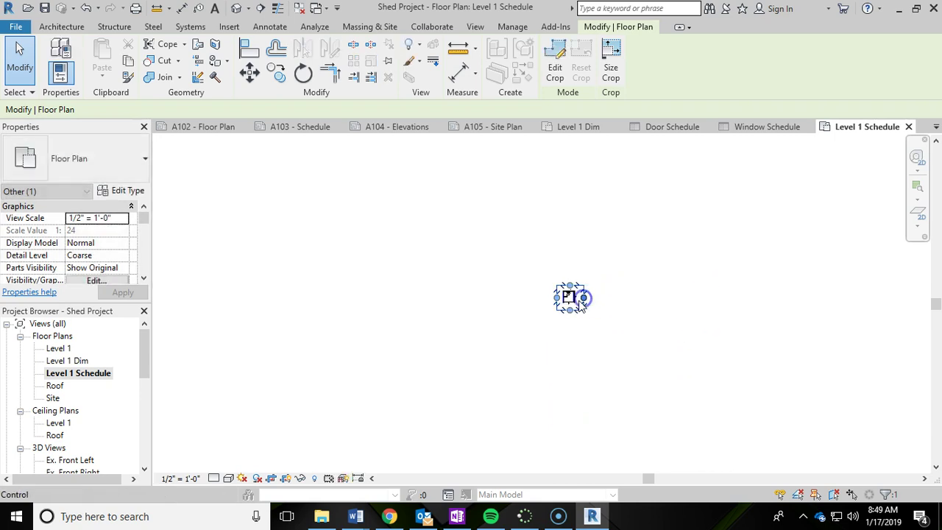
Step: Tighten all four crop edges close to the shed and hide the crop boundary
left_click(527, 207)
left_click_drag(526, 206, 530, 231)
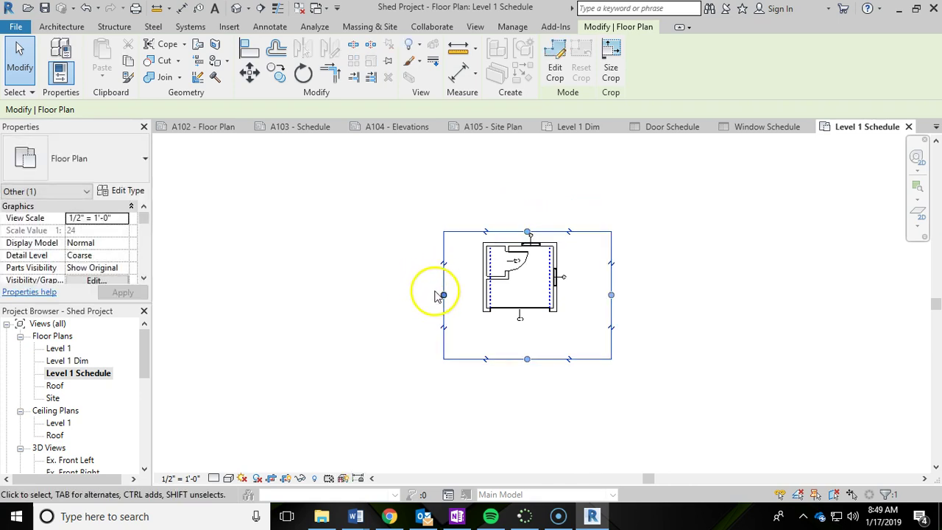
left_click_drag(442, 294, 478, 288)
left_click_drag(544, 359, 544, 324)
left_click_drag(611, 278, 566, 275)
scroll(551, 262, "up", 5)
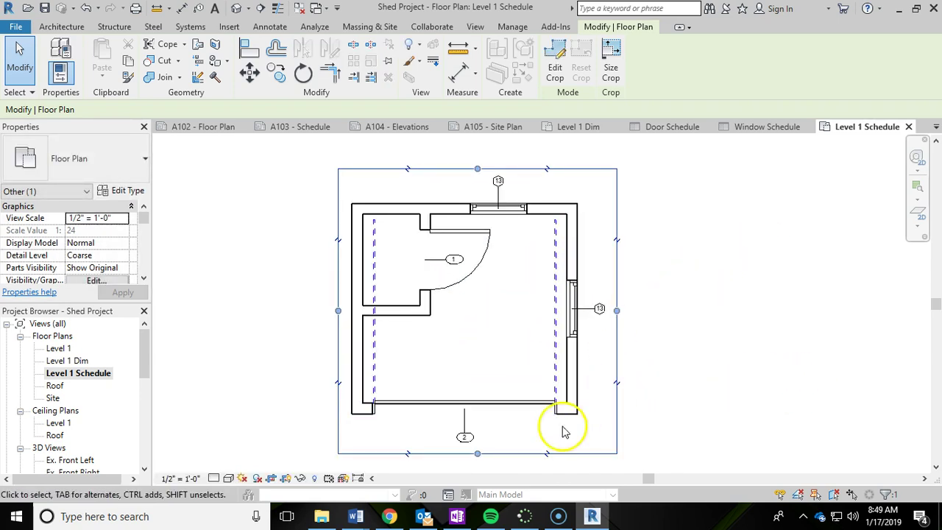
left_click(289, 479)
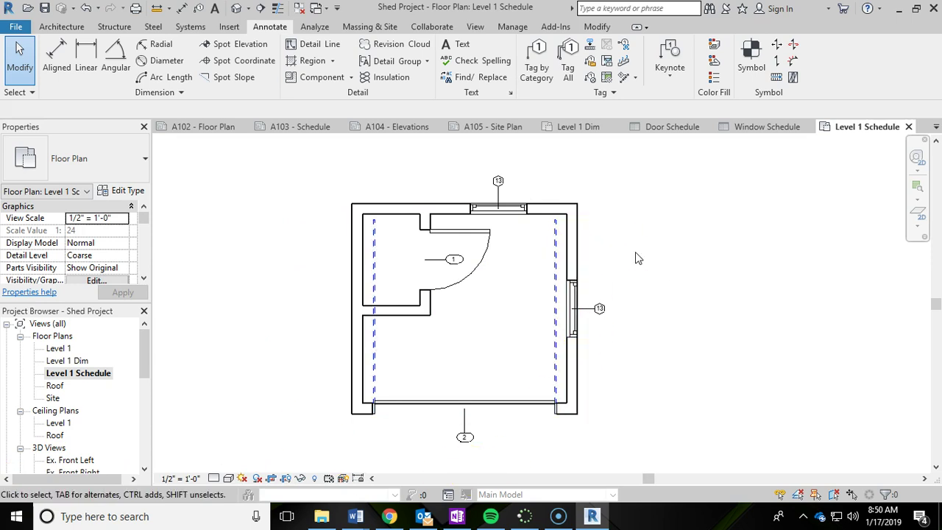
Step: Open sheet A103 - Schedule from the Project Browser
left_click(144, 359)
left_click_drag(145, 359, 150, 438)
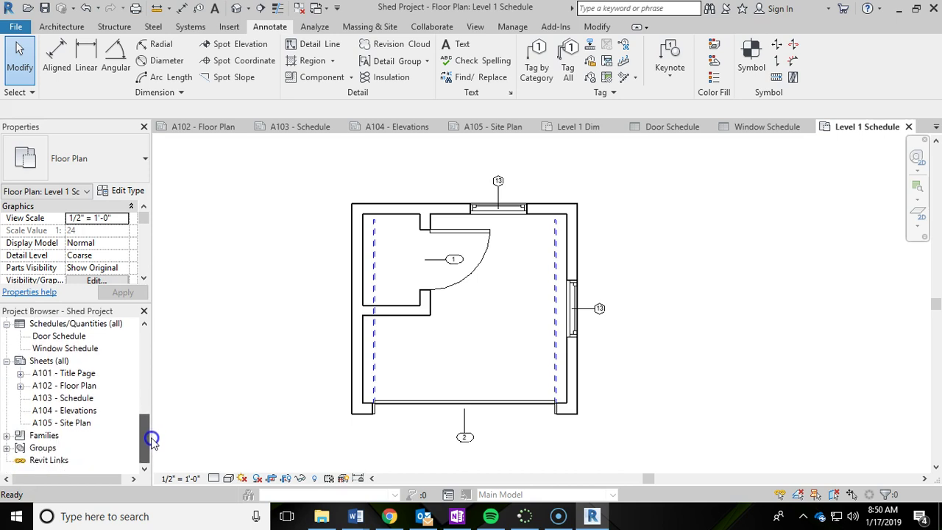
left_click(61, 397)
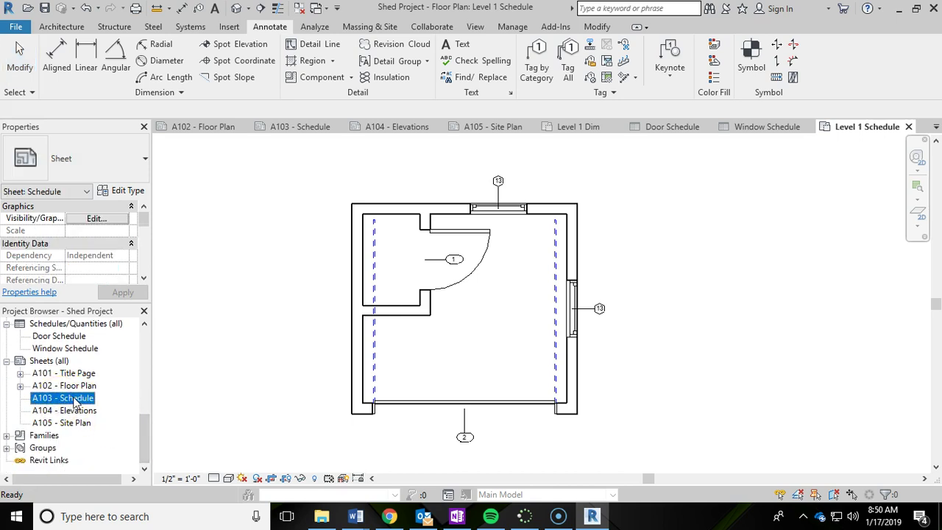
double_click(74, 401)
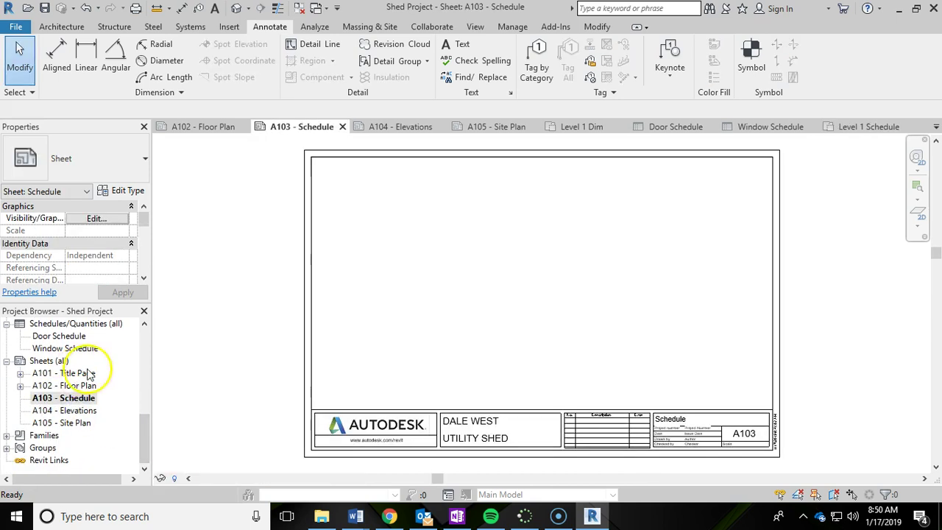
Step: Place the Level 1 Schedule plan as a viewport on the sheet
left_click_drag(140, 431, 140, 336)
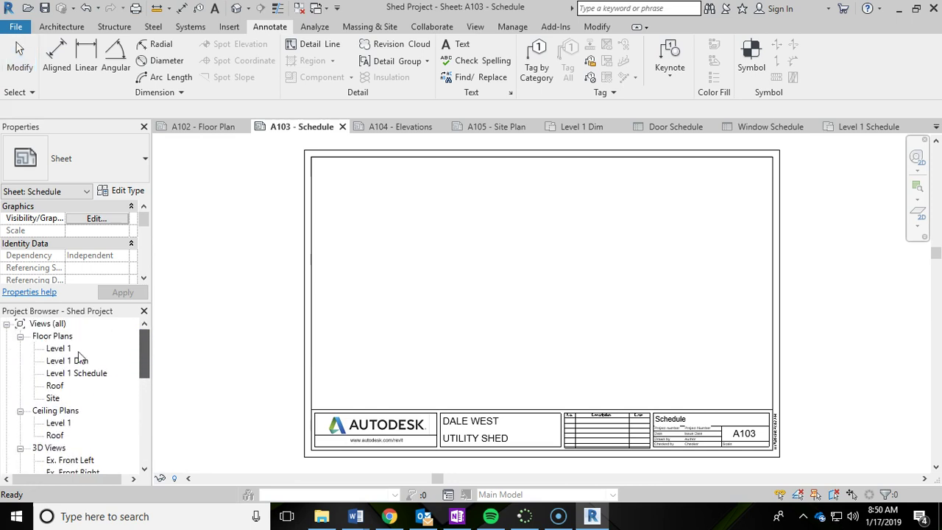
left_click_drag(70, 373, 222, 365)
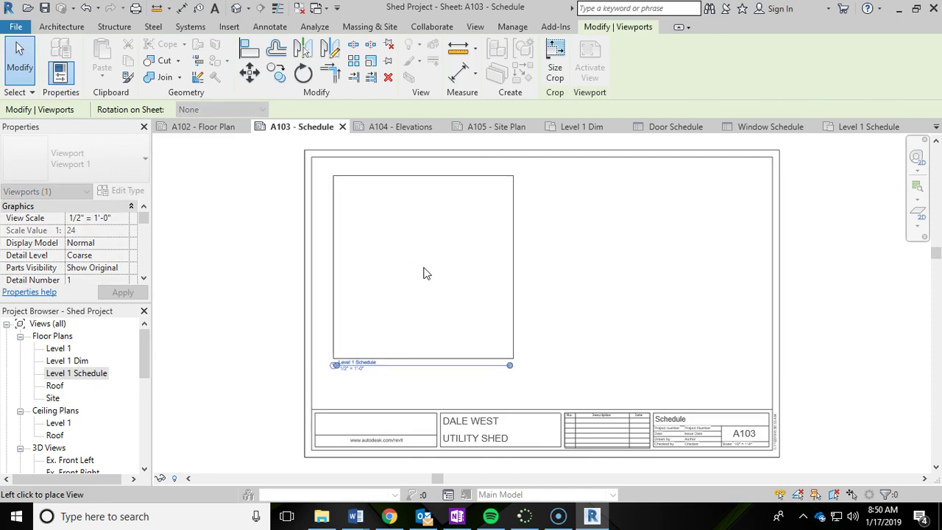
left_click(424, 273)
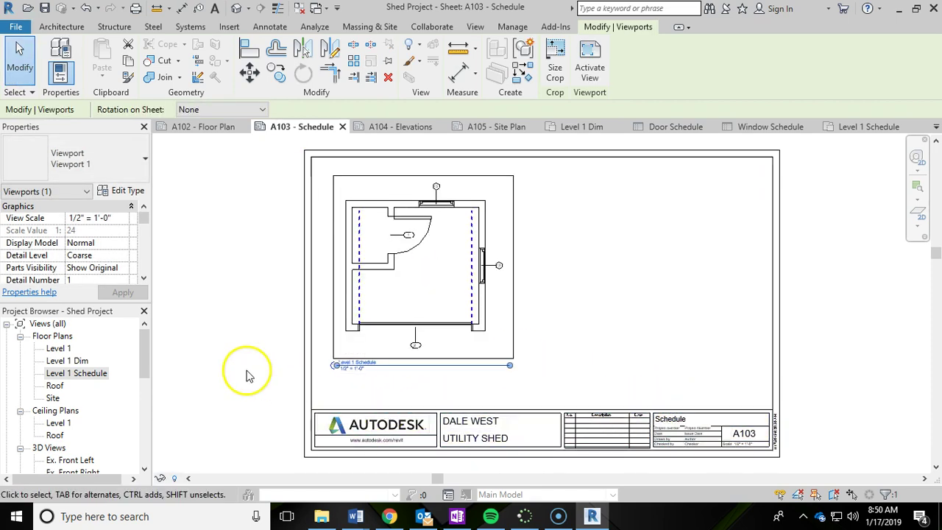
left_click_drag(144, 347, 145, 414)
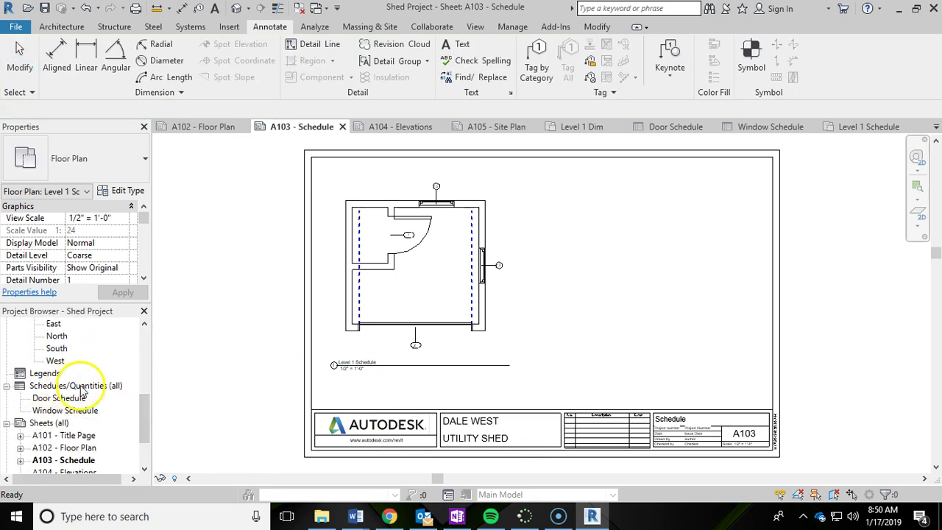
Step: Place the Door Schedule at the sheet's upper right and the Window Schedule below it
left_click(59, 398)
left_click_drag(46, 398, 593, 226)
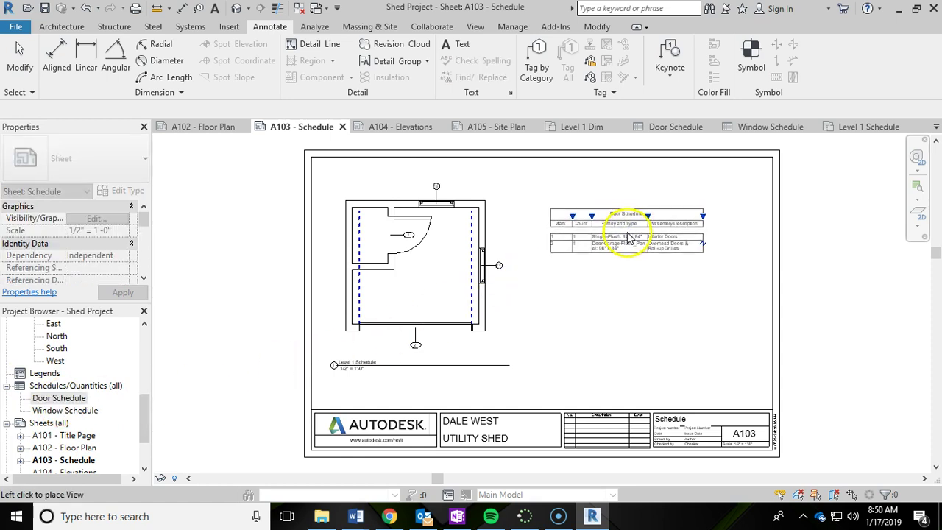
left_click(633, 230)
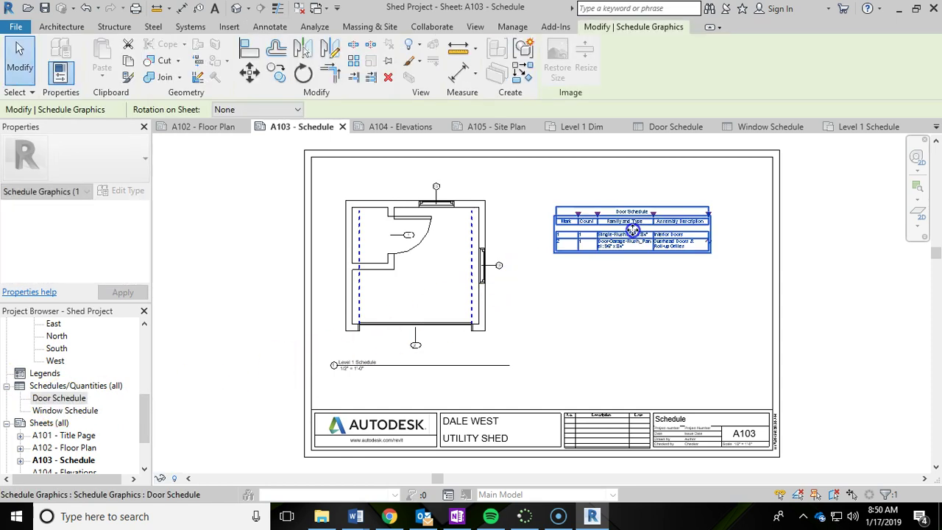
left_click(88, 410)
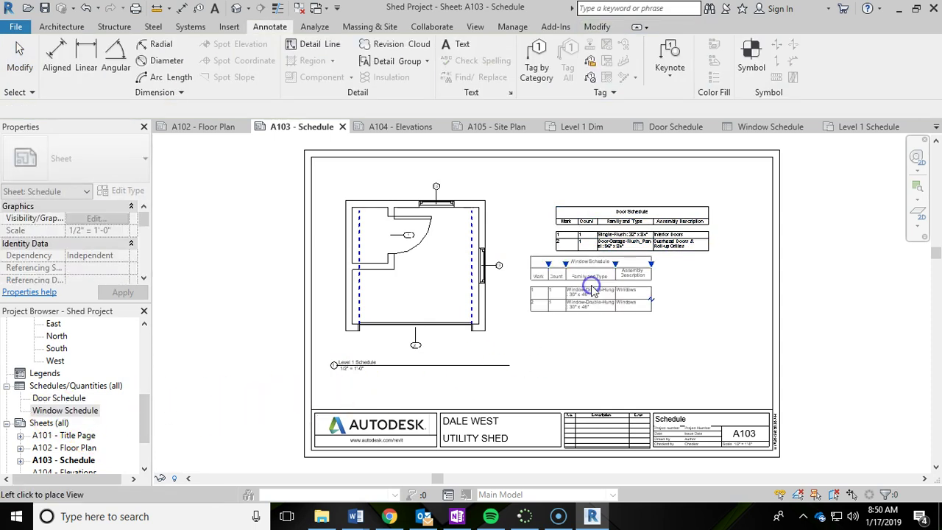
left_click(620, 305)
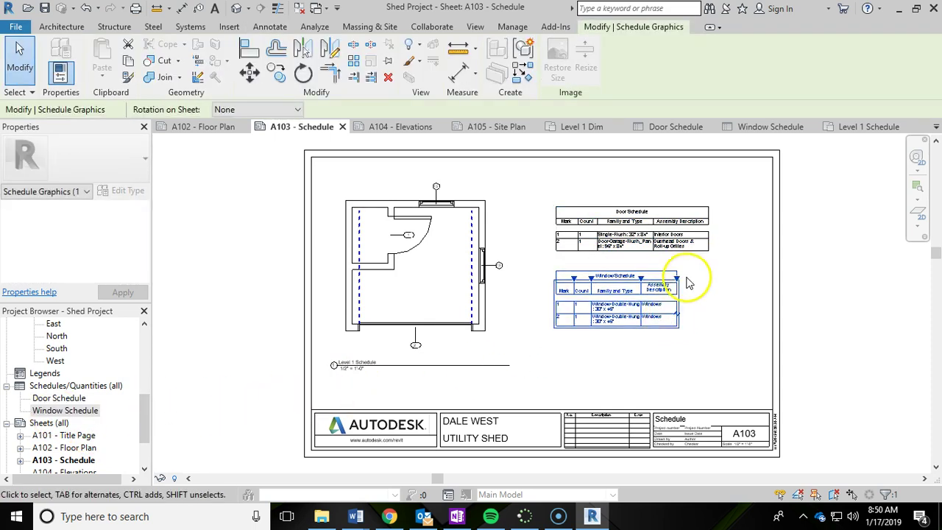
Step: Widen the Window Schedule's Assembly Description column
scroll(689, 277, "up", 2)
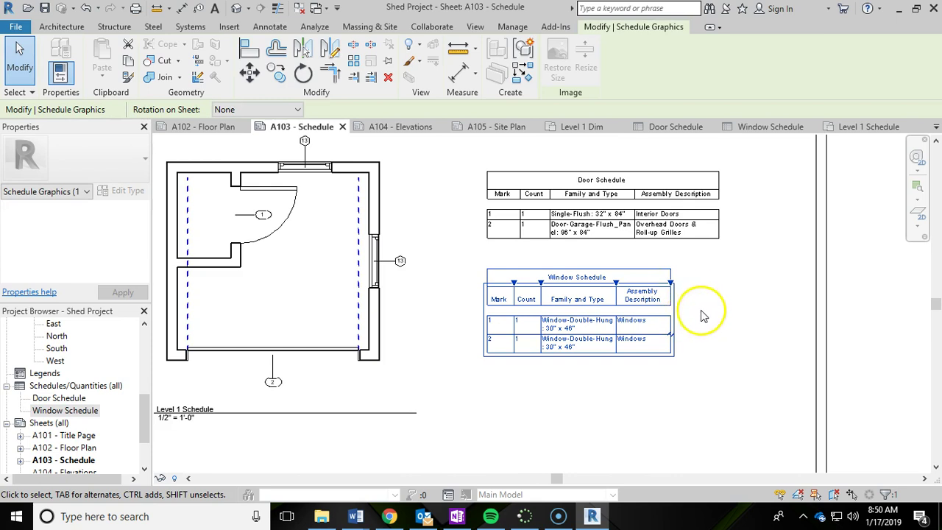
left_click_drag(670, 284, 715, 280)
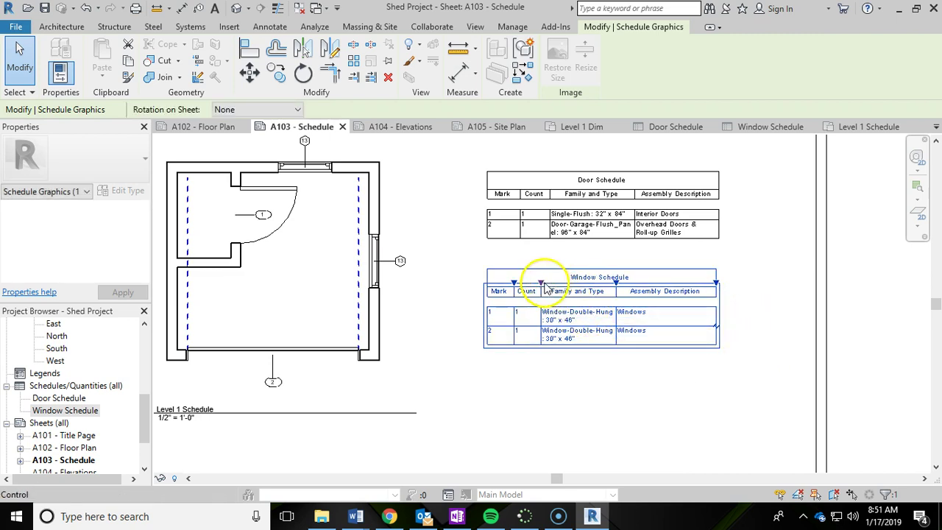
left_click(616, 395)
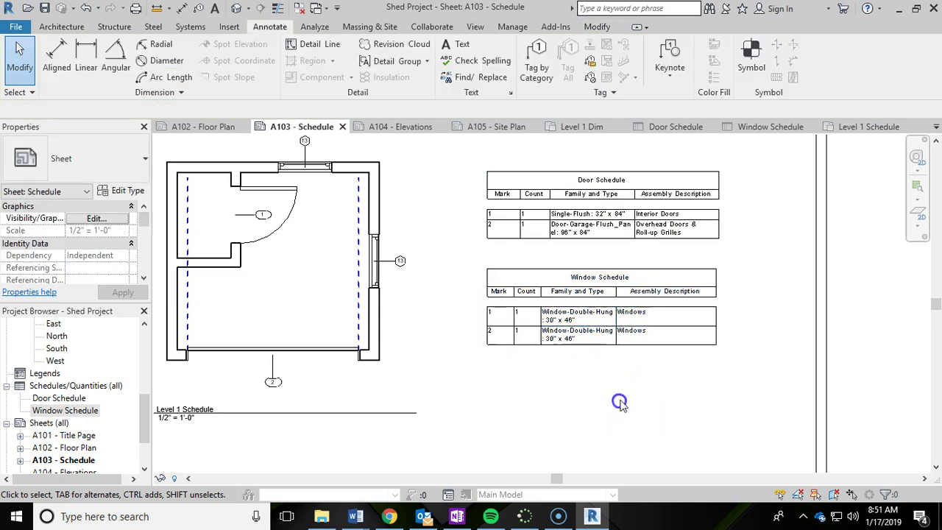
scroll(615, 397, "down", 3)
middle_click_drag(659, 410, 656, 336)
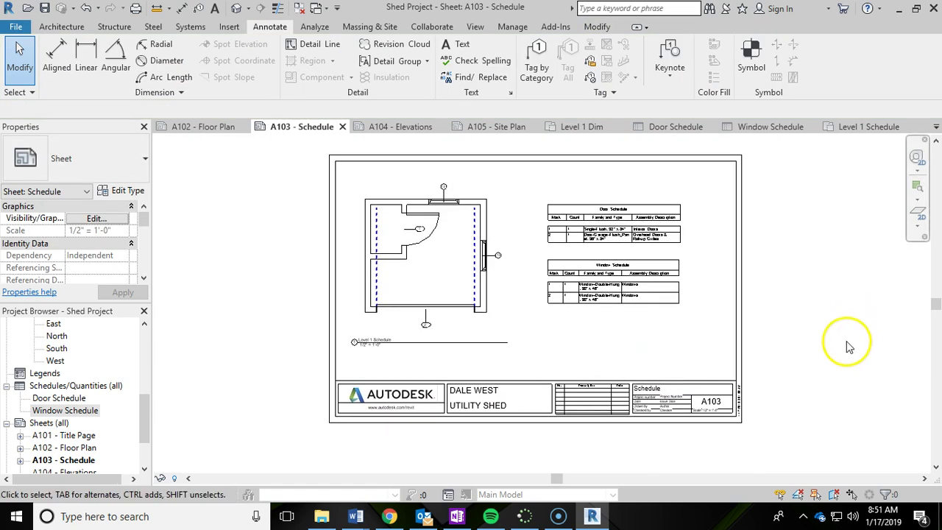